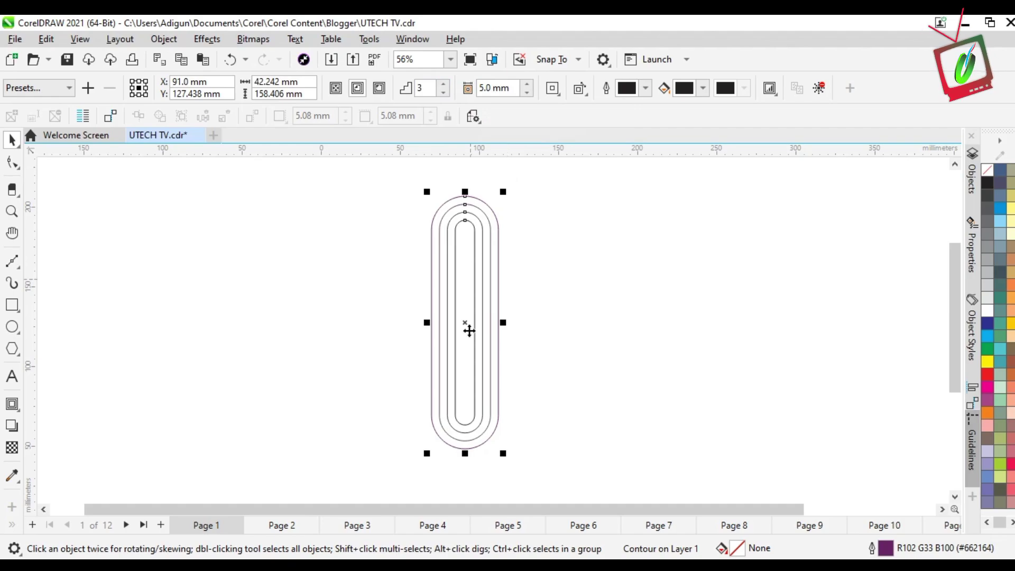
# Resize the contoured rounded shape to about 49 mm wide by 126 mm high.
pyautogui.moveTo(464, 322); pyautogui.dragTo(462, 332)
pyautogui.moveTo(500, 463); pyautogui.dragTo(510, 437)
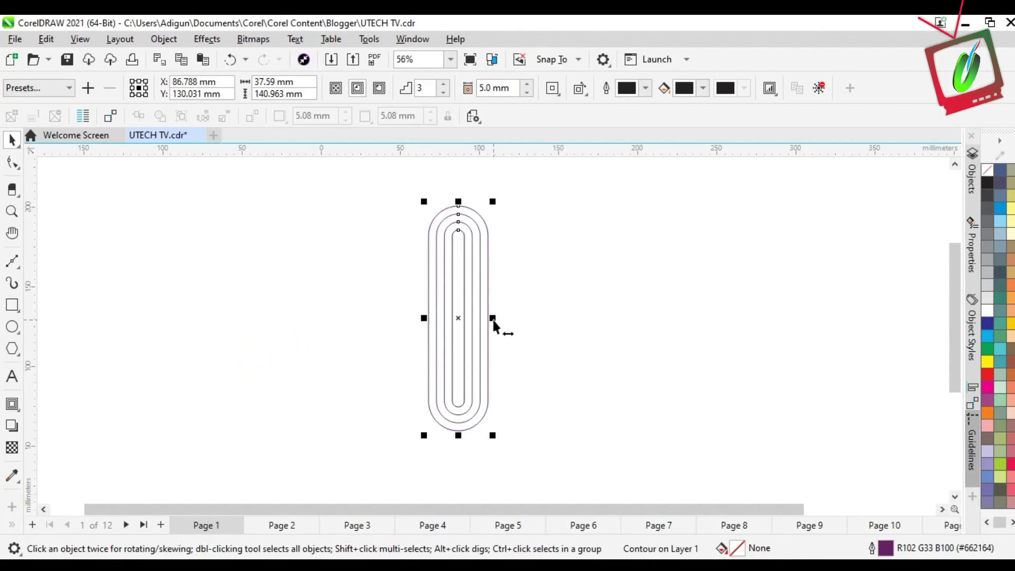
pyautogui.moveTo(493, 318); pyautogui.dragTo(508, 319)
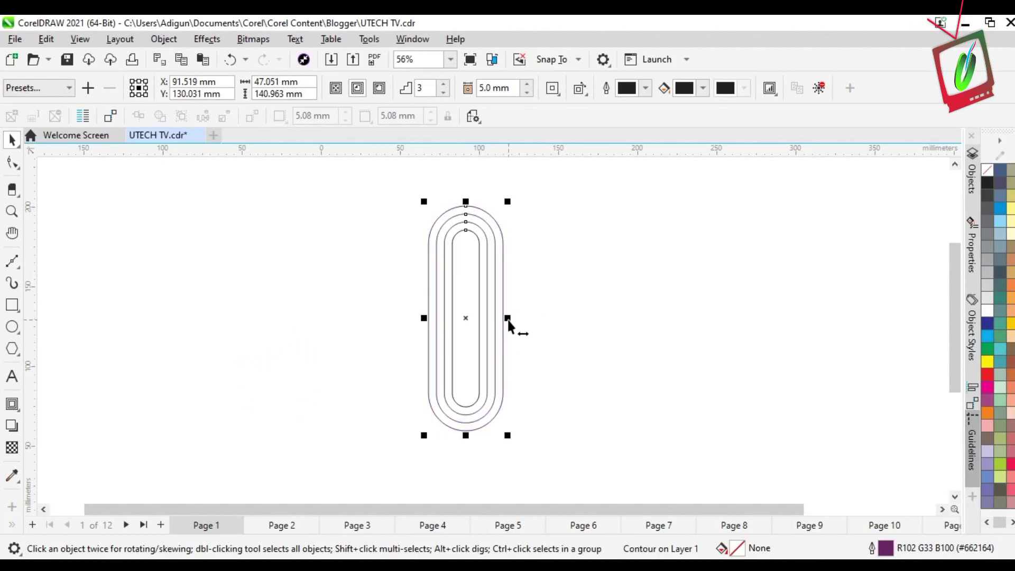
pyautogui.moveTo(397, 188); pyautogui.dragTo(572, 439)
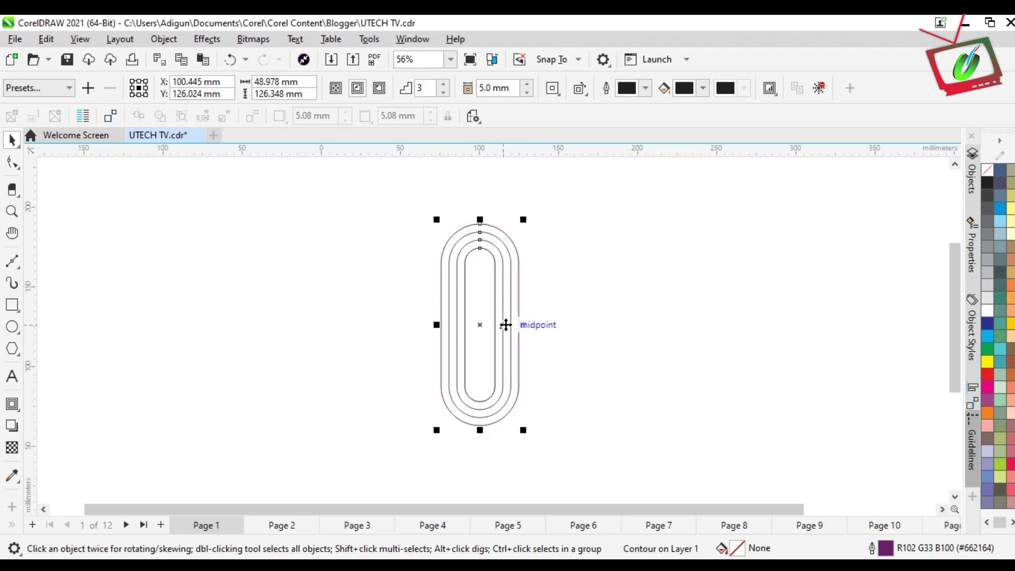
# Break the contour group apart and convert the resulting outlines to curves.
pyautogui.rightClick(503, 311)
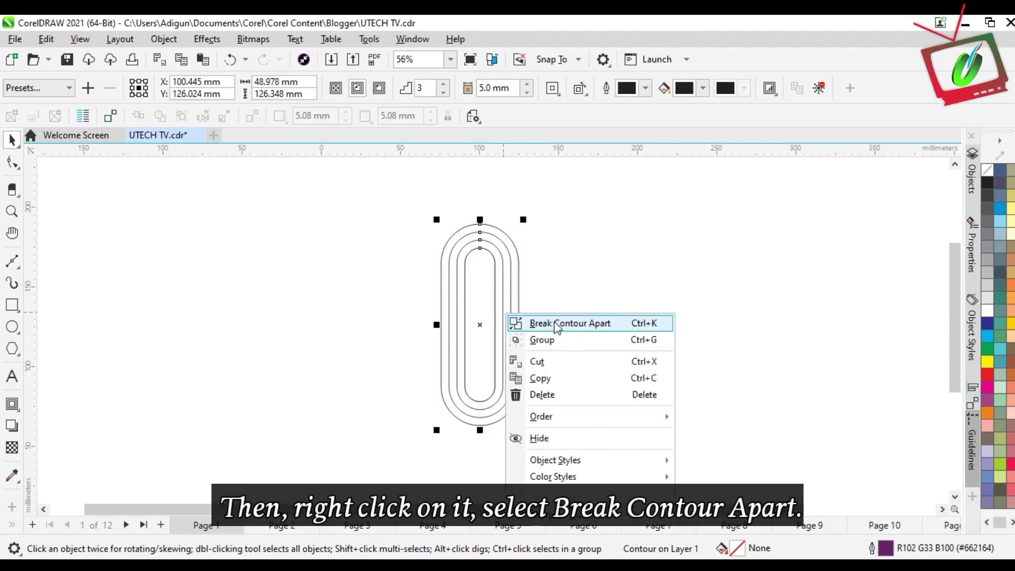
pyautogui.click(556, 324)
pyautogui.rightClick(503, 241)
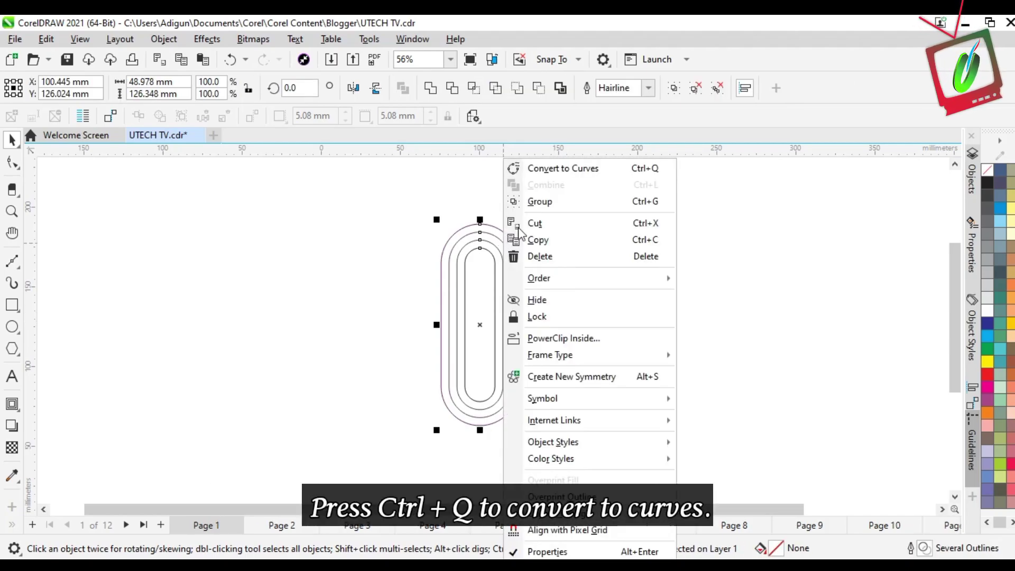
pyautogui.click(559, 169)
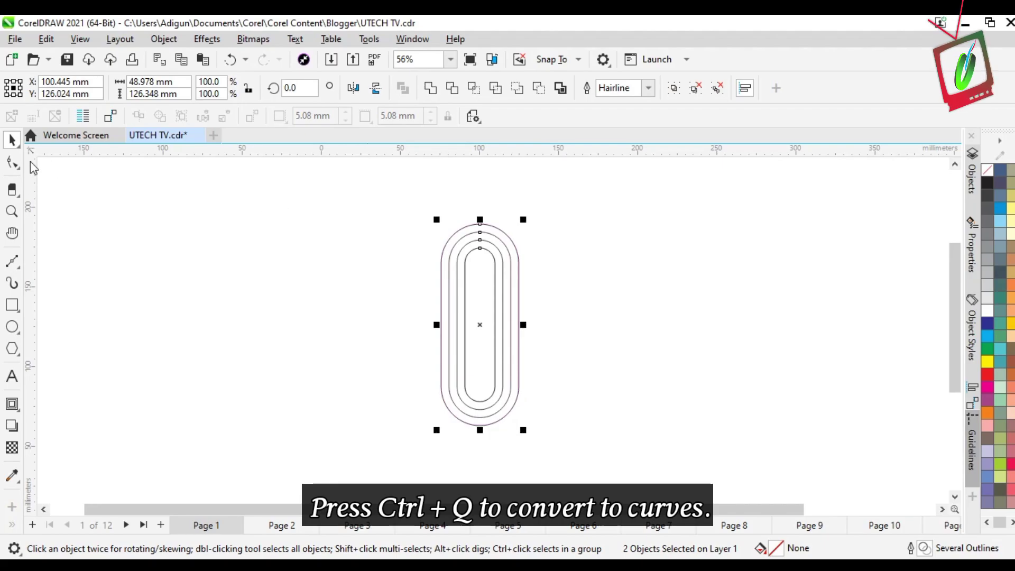
# Select all four nested outlines with the Shape tool and break their curves at the topmost nodes.
pyautogui.click(11, 164)
pyautogui.press('space')
pyautogui.scroll(-1, 407, 209)
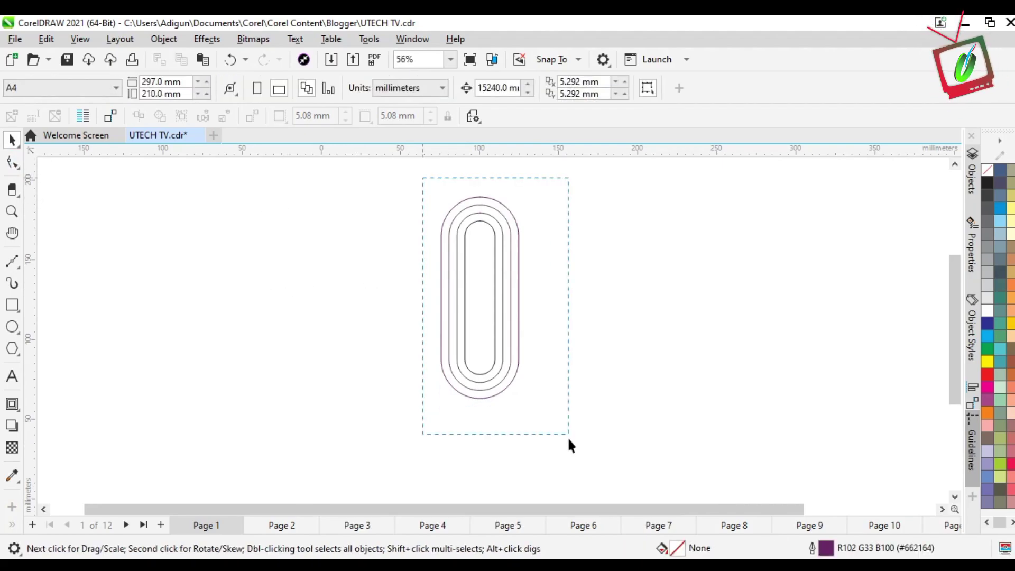
pyautogui.moveTo(568, 440); pyautogui.dragTo(570, 441)
pyautogui.click(12, 163)
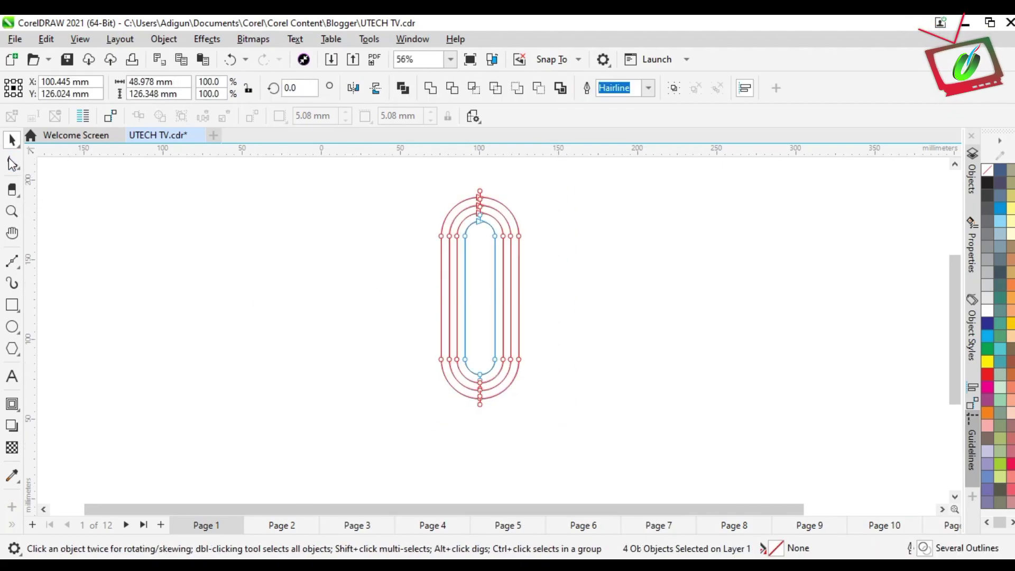
pyautogui.moveTo(474, 175); pyautogui.dragTo(485, 225)
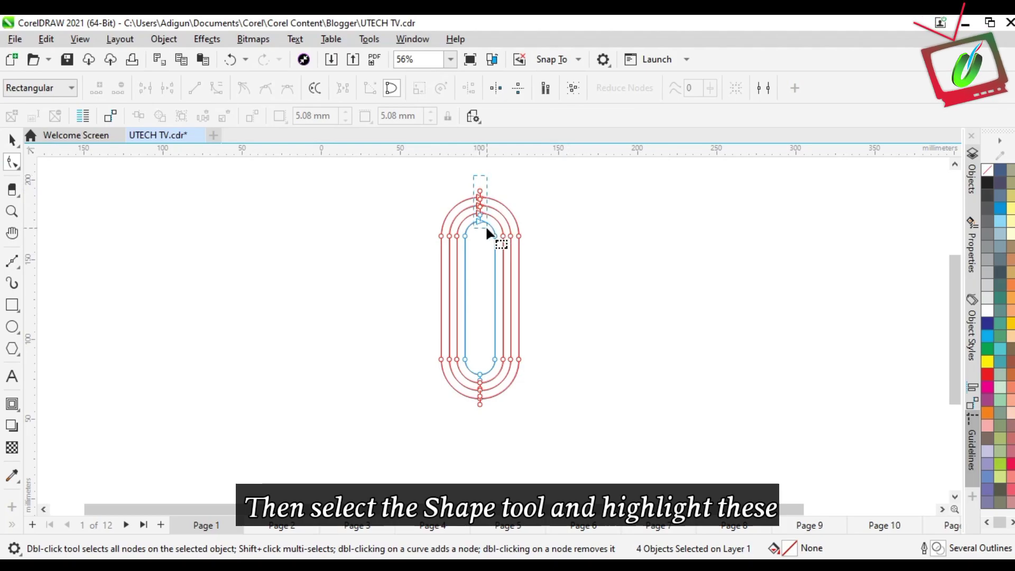
pyautogui.click(168, 89)
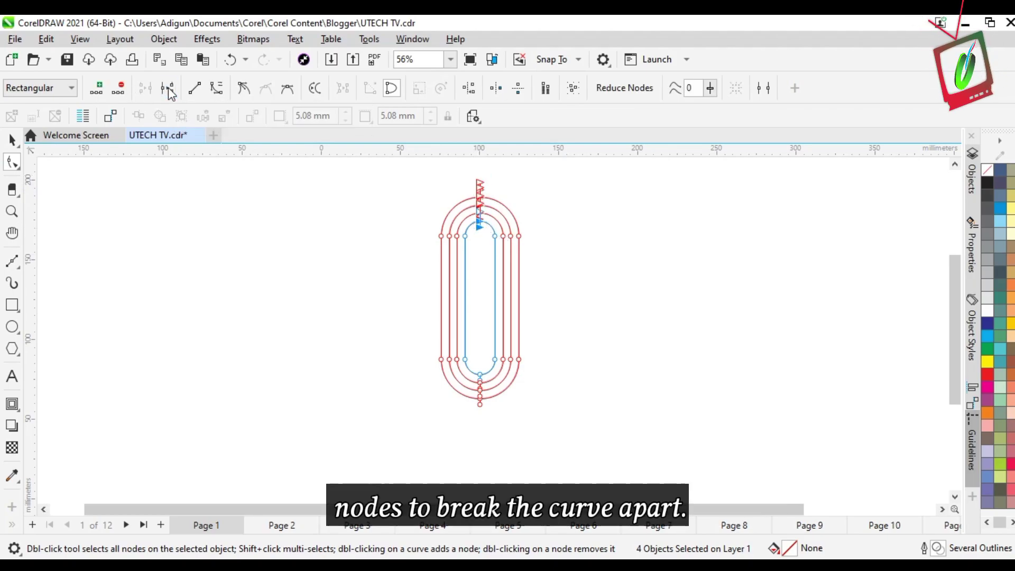
# Reselect all four opened outlines and rotate them by 45 degrees.
pyautogui.click(411, 170)
pyautogui.click(471, 206)
pyautogui.click(458, 204)
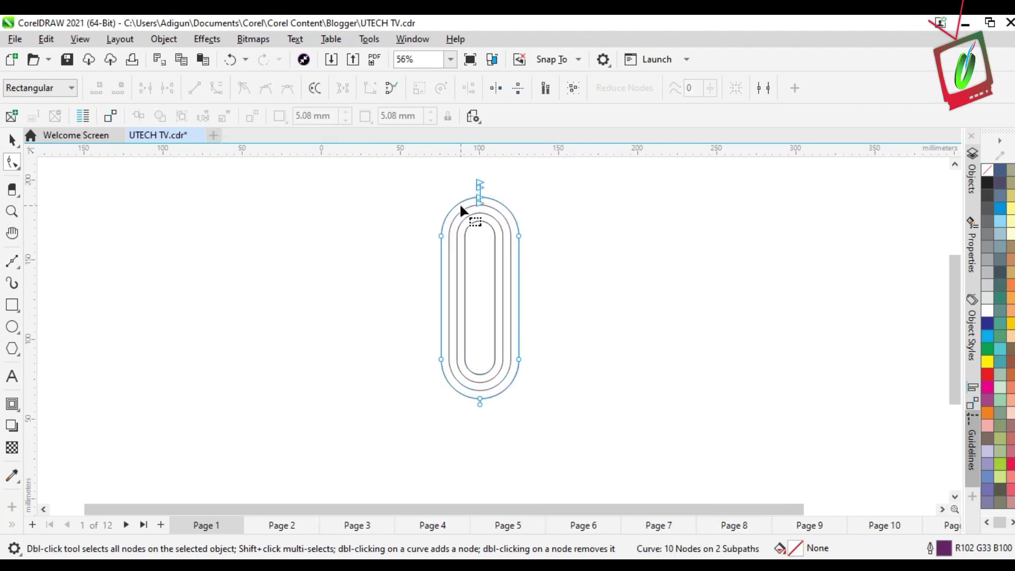
pyautogui.press('space')
pyautogui.moveTo(419, 178); pyautogui.dragTo(562, 448)
pyautogui.press('space')
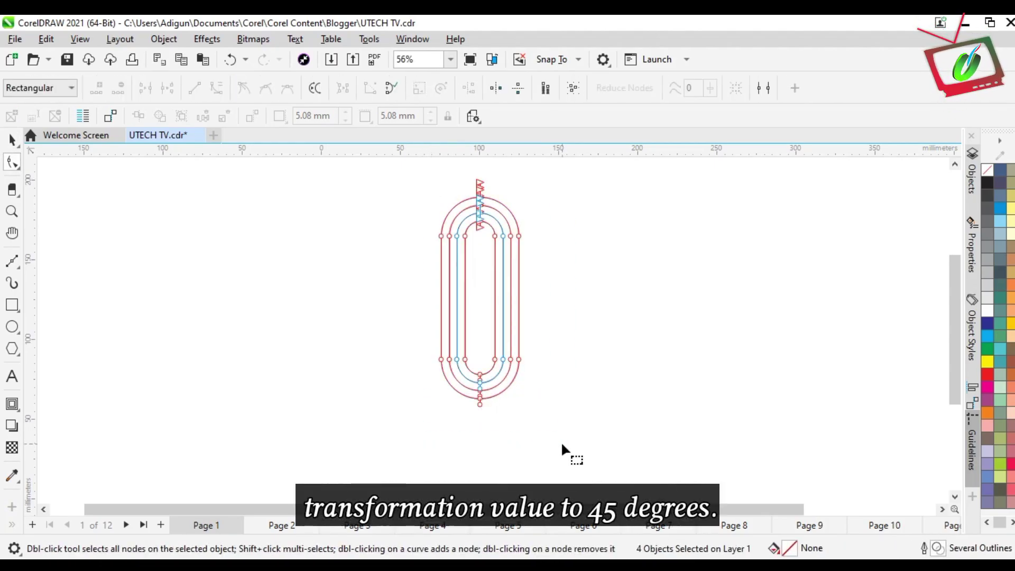
pyautogui.press('space')
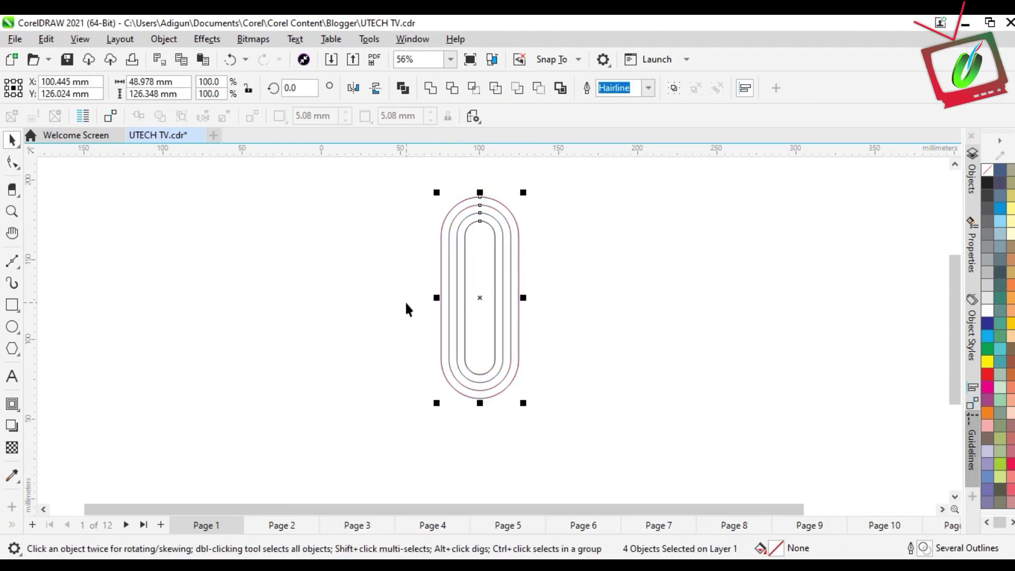
pyautogui.doubleClick(300, 91)
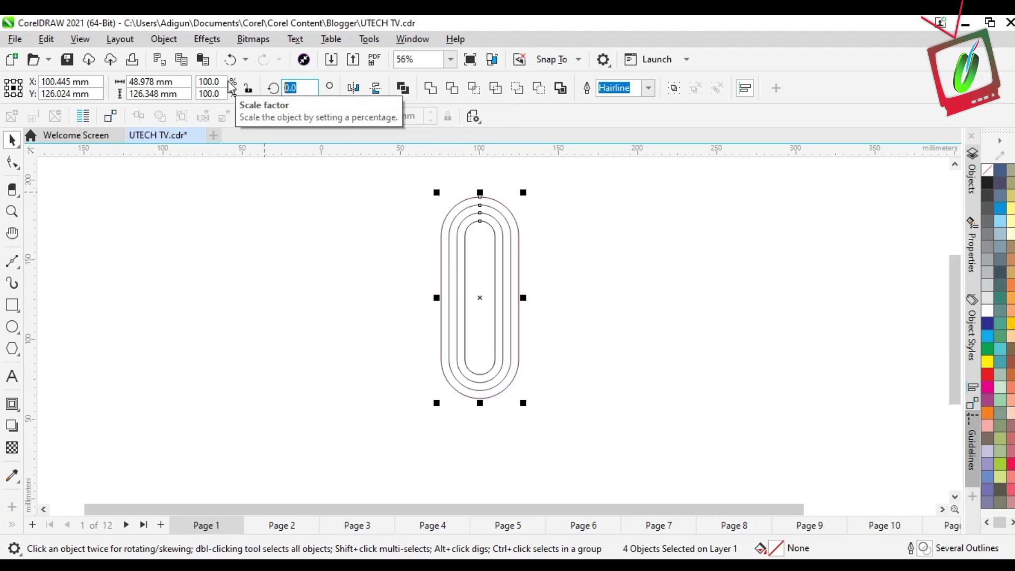
pyautogui.press('Return')
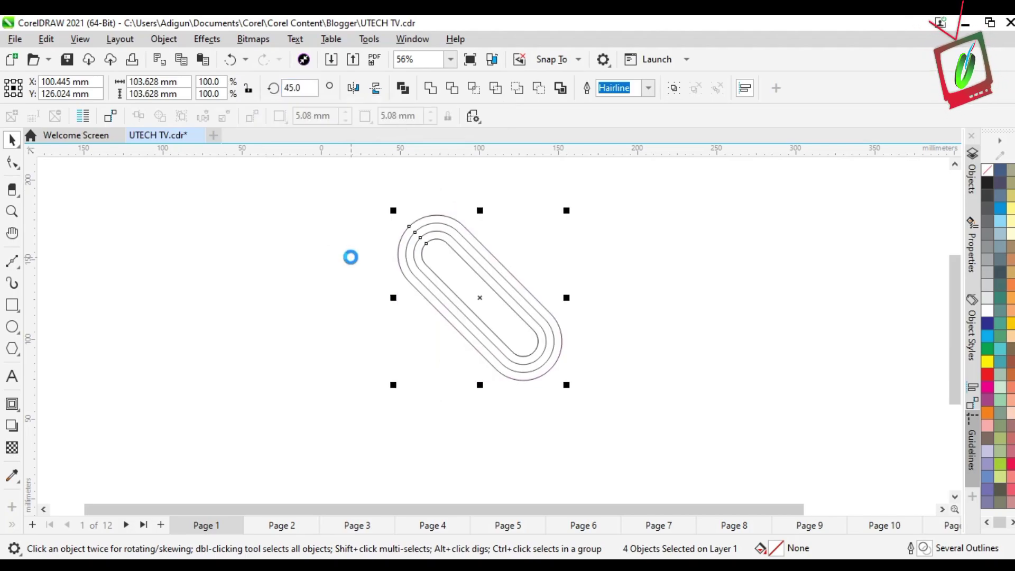
# Duplicate the rotated outlines in place and mirror the copy horizontally to form an X.
pyautogui.hotkey('ctrl', 'c')
pyautogui.hotkey('ctrl', 'v')
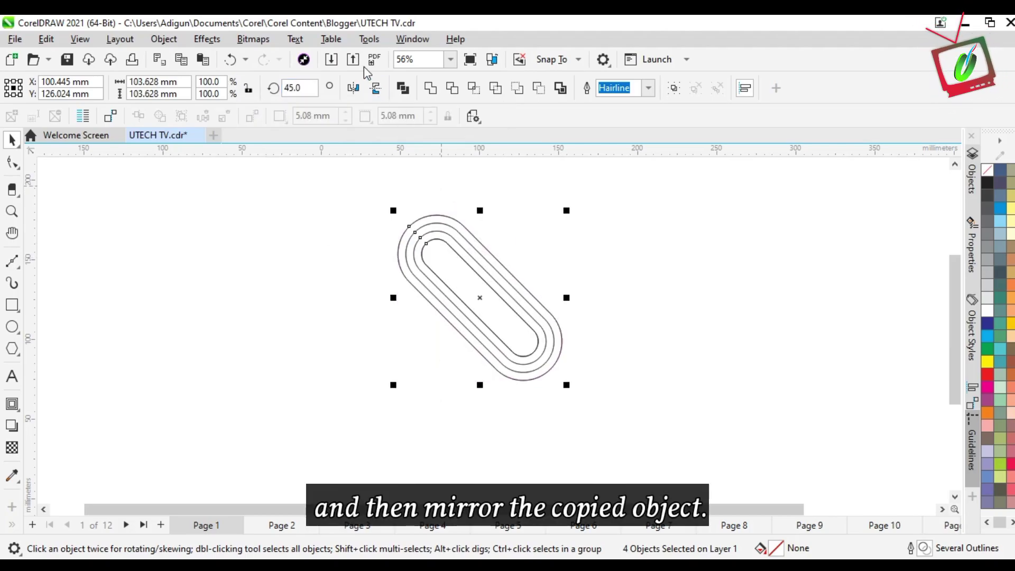
pyautogui.click(353, 88)
pyautogui.click(372, 196)
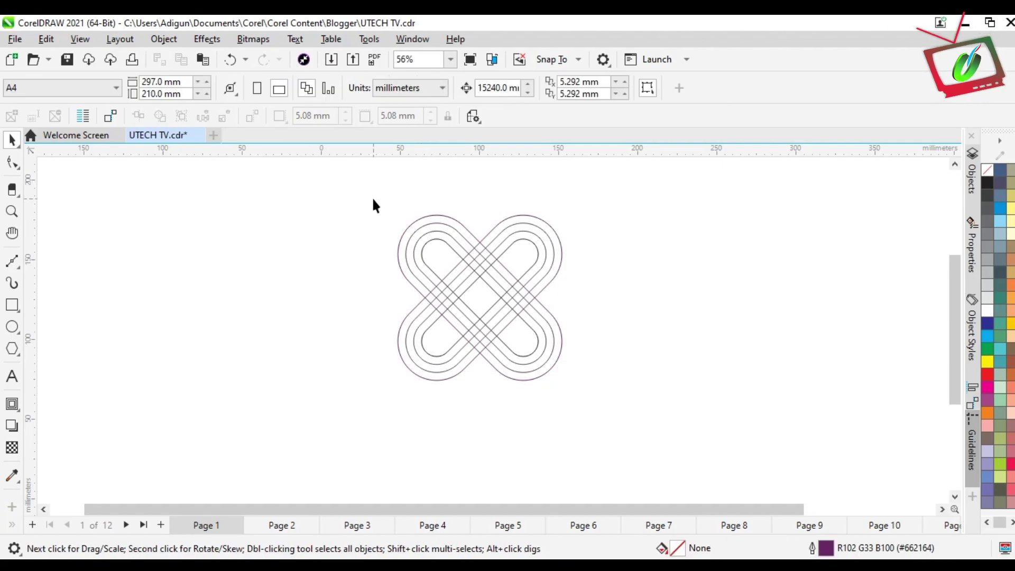
# Weld all eight crossing outlines into a single object and move it slightly up and to the left.
pyautogui.press('z')
pyautogui.moveTo(358, 195); pyautogui.dragTo(595, 395)
pyautogui.press('space')
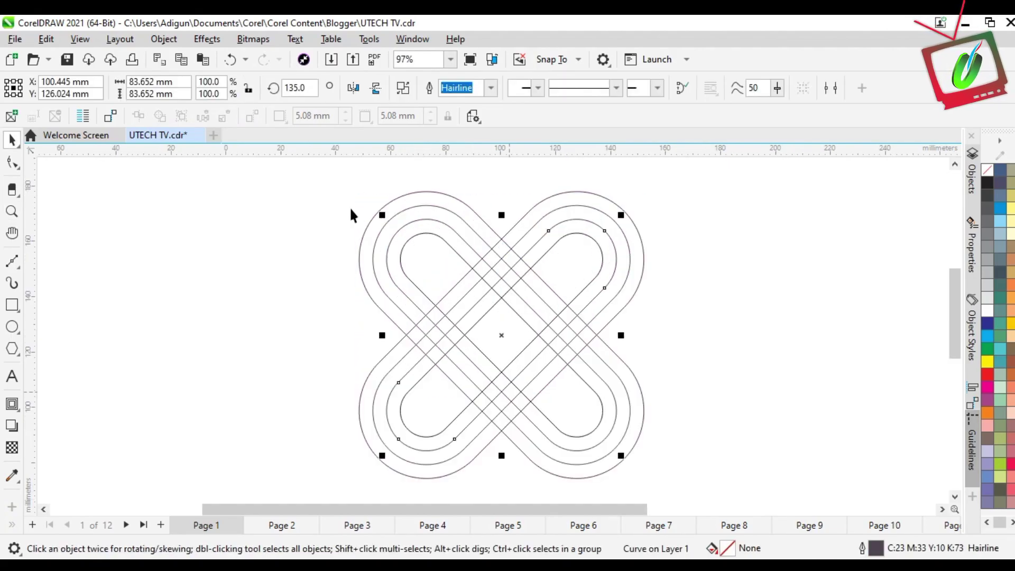
pyautogui.moveTo(316, 179); pyautogui.dragTo(596, 405)
pyautogui.moveTo(682, 489); pyautogui.dragTo(668, 441)
pyautogui.click(954, 165)
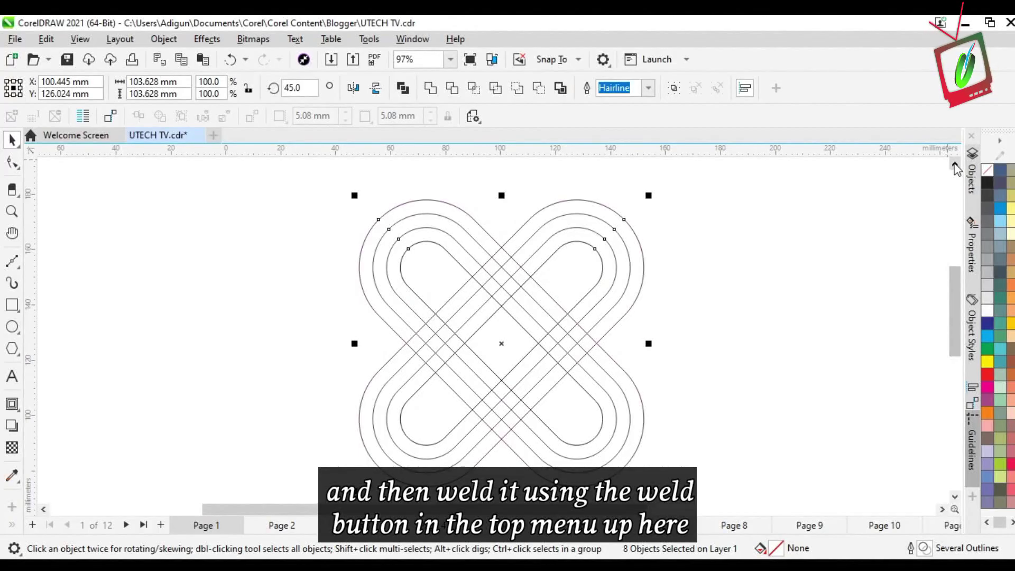
pyautogui.click(430, 88)
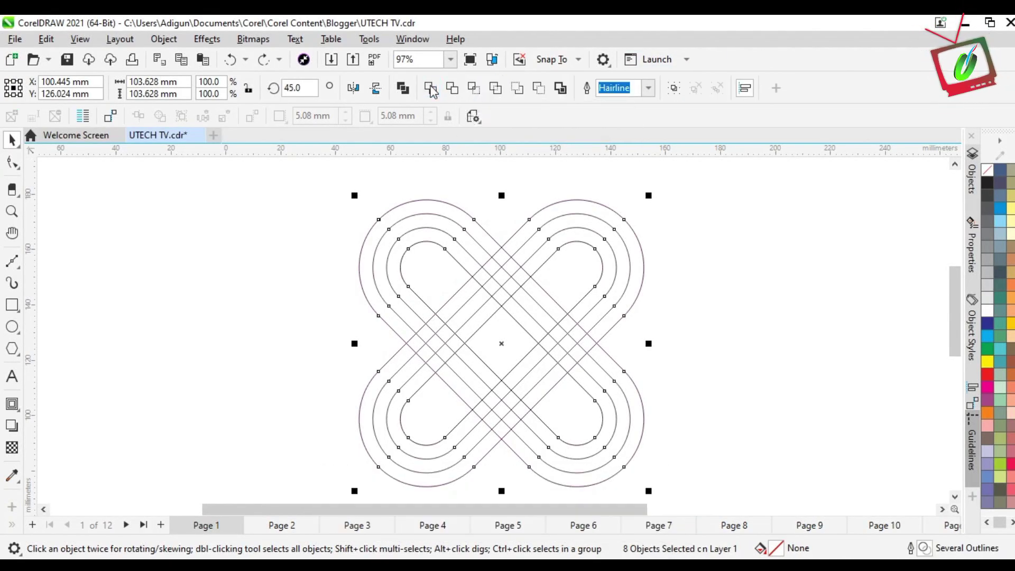
pyautogui.click(725, 277)
pyautogui.moveTo(493, 290); pyautogui.dragTo(473, 277)
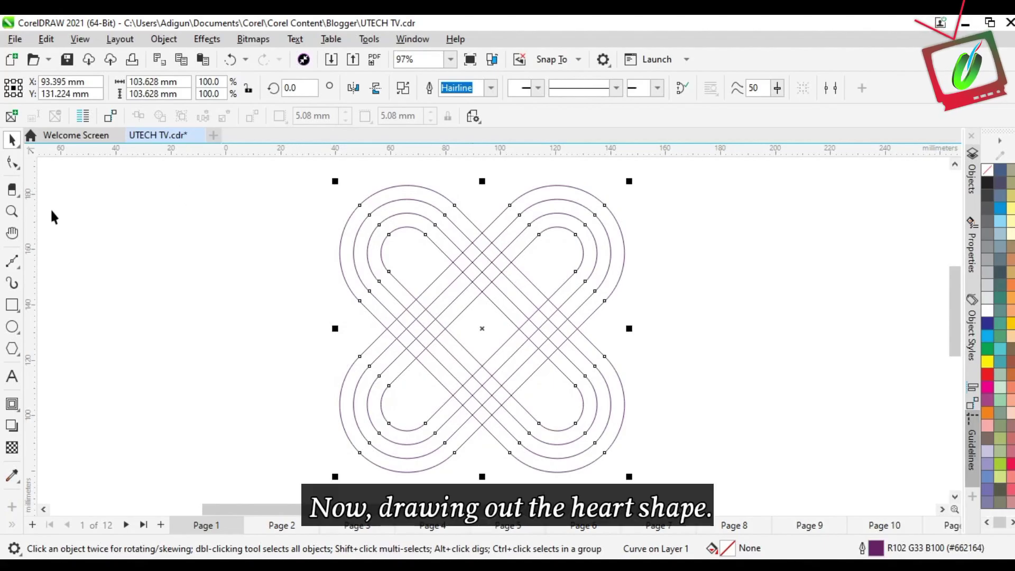
# With the 1.5 mm Eraser, cut the lines crossing the inner and middle V-shaped bands at the bottom intersection.
pyautogui.click(20, 197)
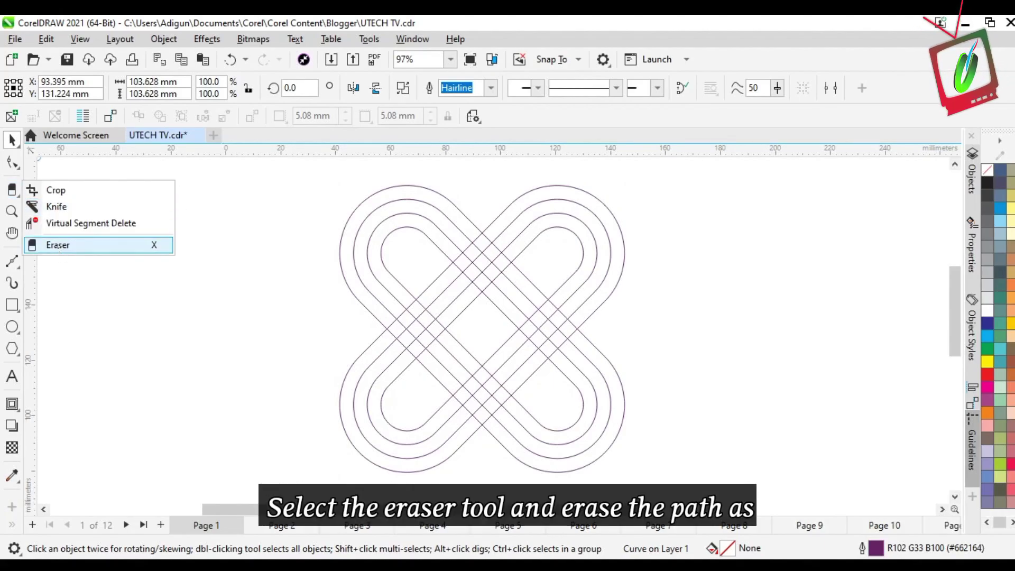
pyautogui.click(56, 242)
pyautogui.click(476, 368)
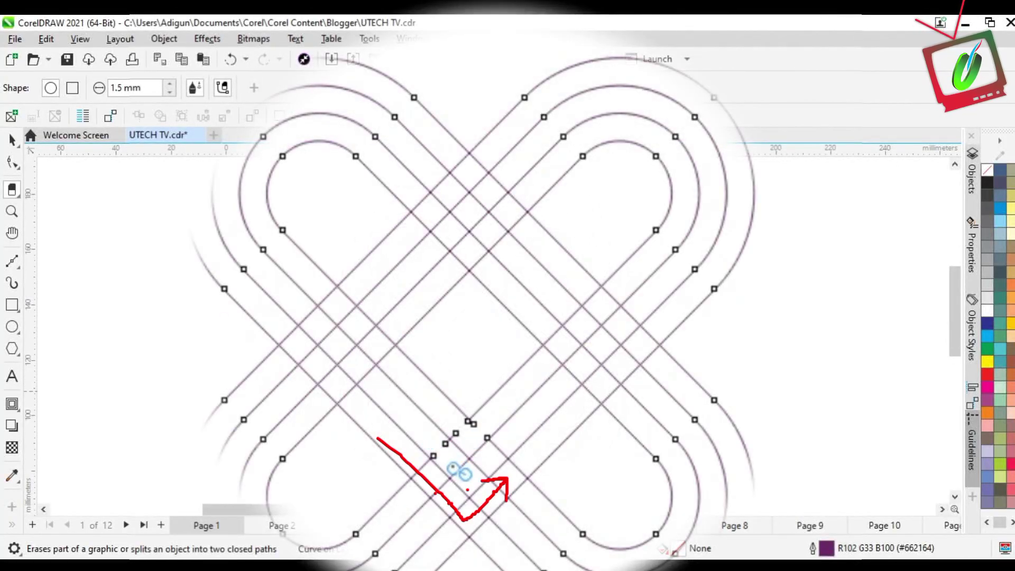
pyautogui.click(465, 474)
pyautogui.click(482, 470)
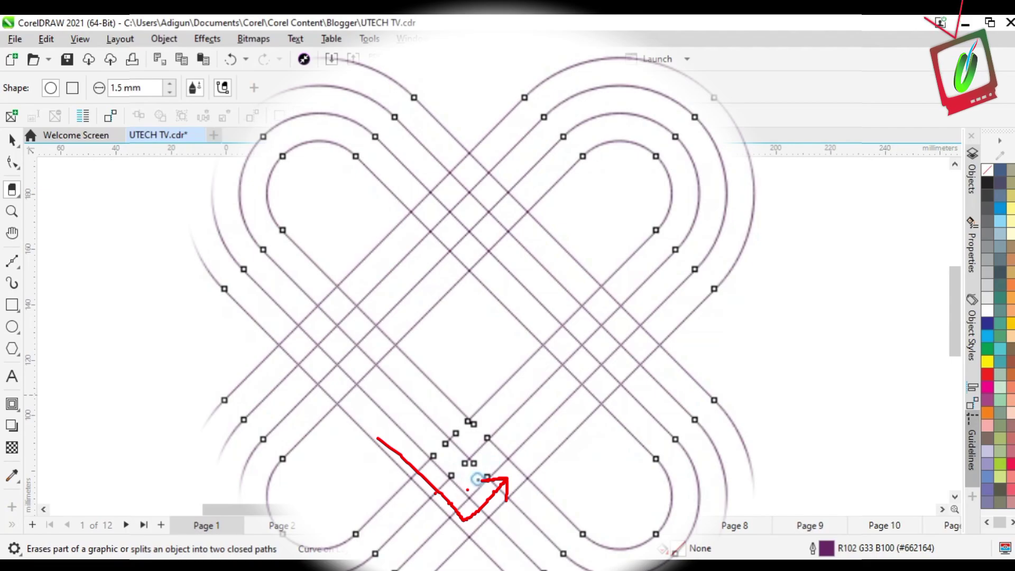
pyautogui.click(514, 433)
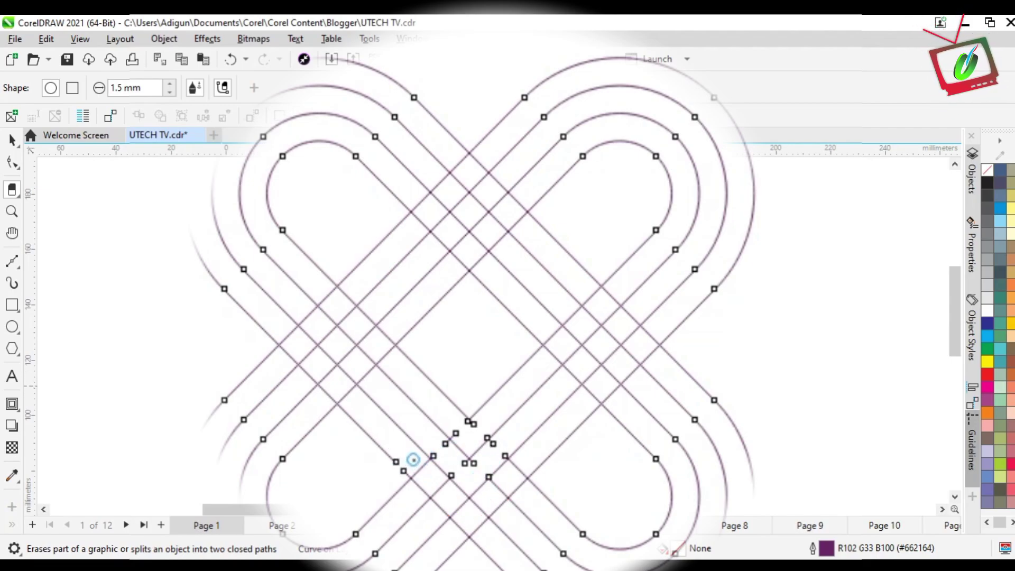
# Erase the lines crossing the outermost V-shaped band at the bottom intersection, following its corner down and back up.
pyautogui.click(431, 478)
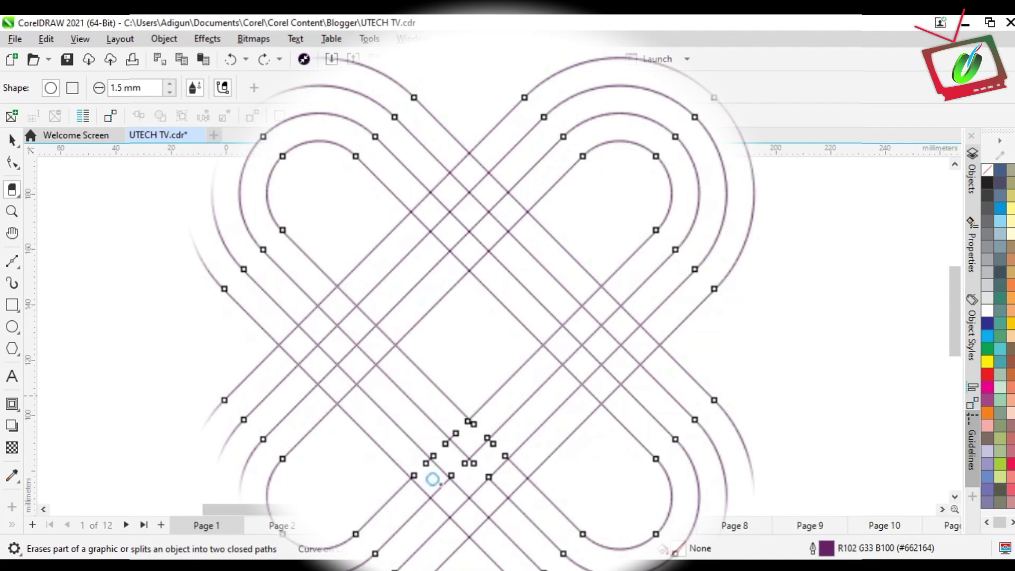
pyautogui.click(432, 481)
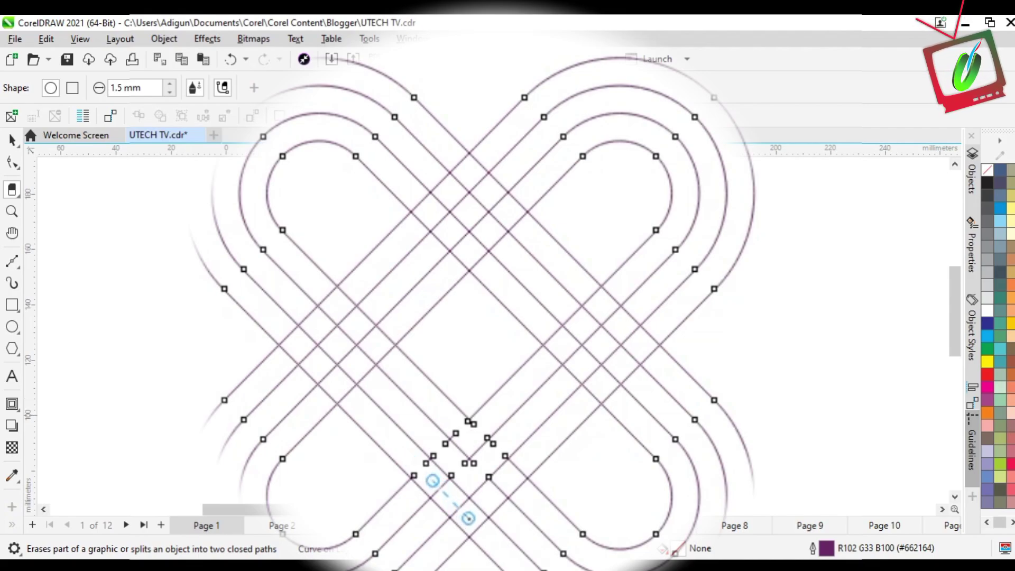
pyautogui.click(468, 518)
pyautogui.click(496, 494)
pyautogui.click(531, 462)
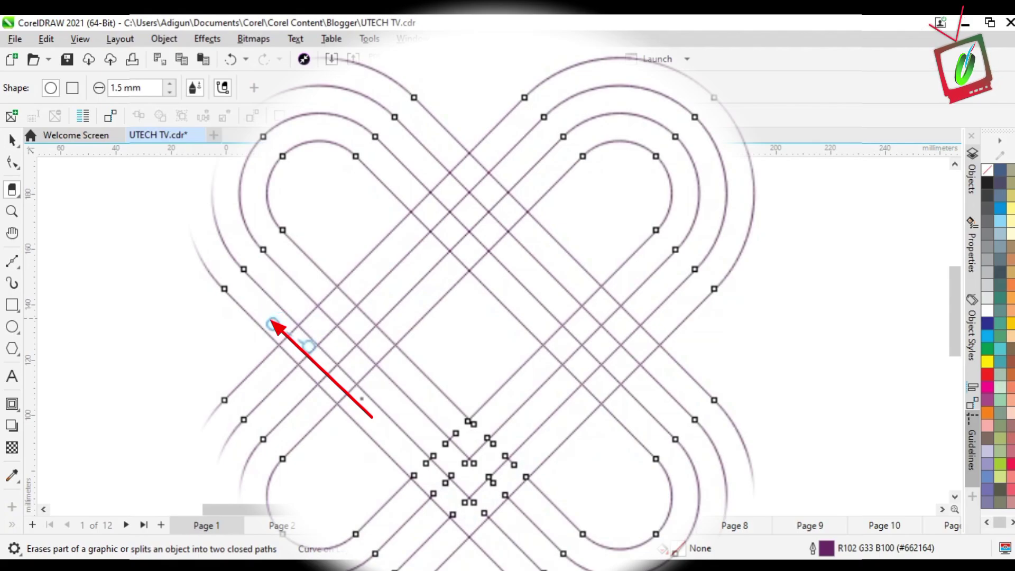
# Erase the rising lines inside the three bands that slope down to the right at the left intersection.
pyautogui.click(271, 323)
pyautogui.click(368, 416)
pyautogui.click(297, 302)
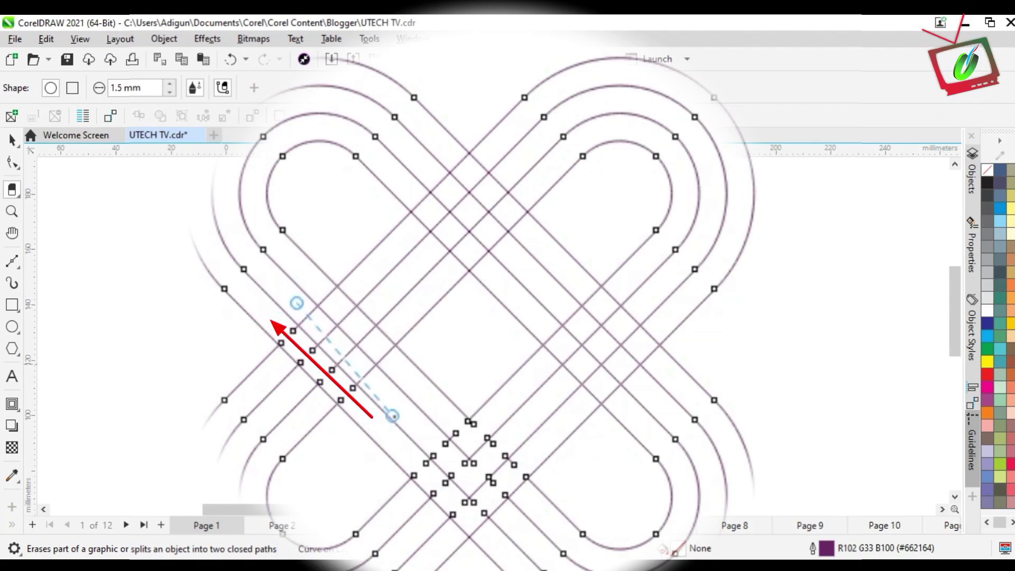
pyautogui.click(385, 396)
pyautogui.click(316, 285)
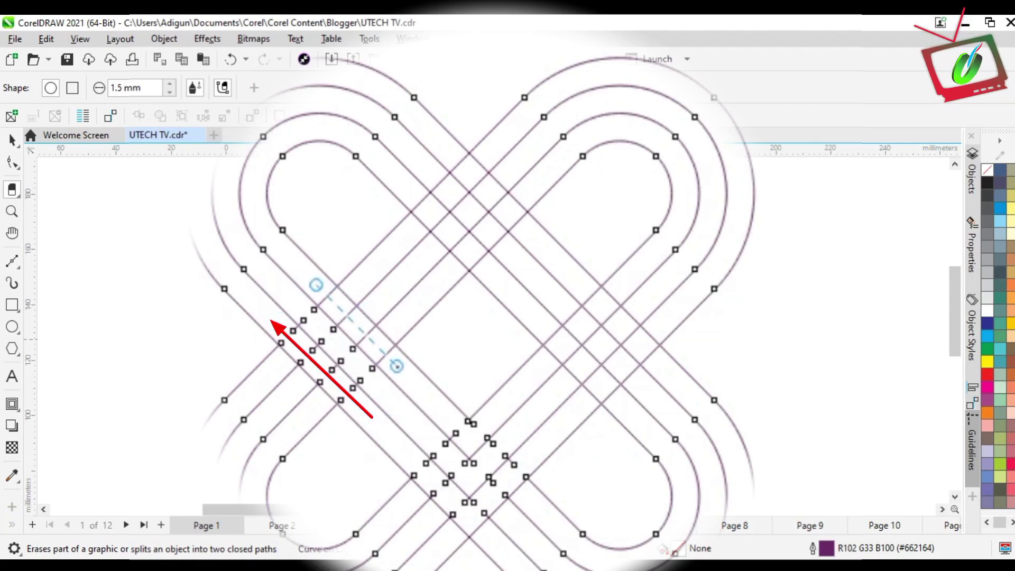
pyautogui.click(397, 366)
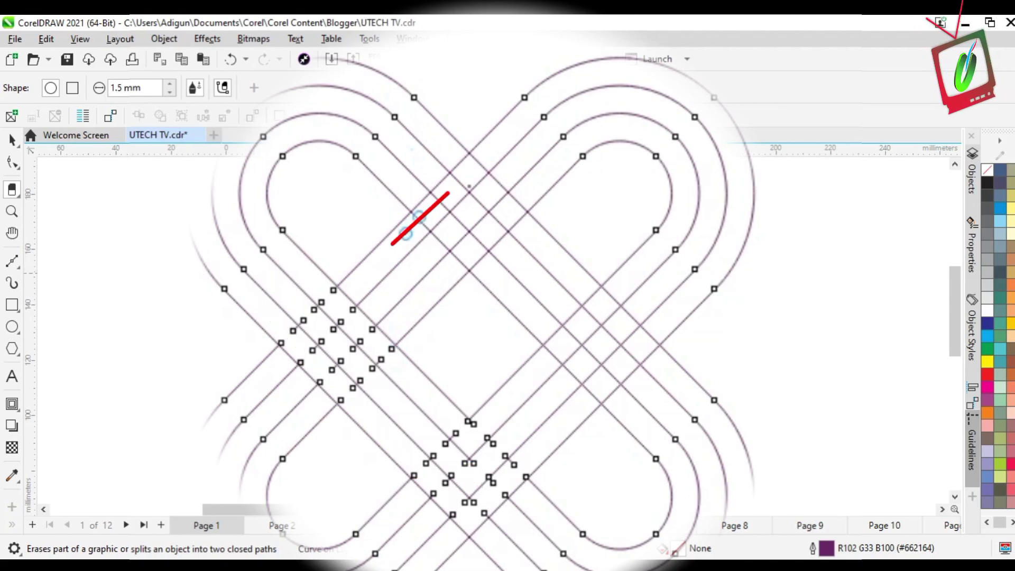
# Erase the falling lines inside the three bands that slope up to the right at the top intersection.
pyautogui.moveTo(418, 218); pyautogui.dragTo(493, 149)
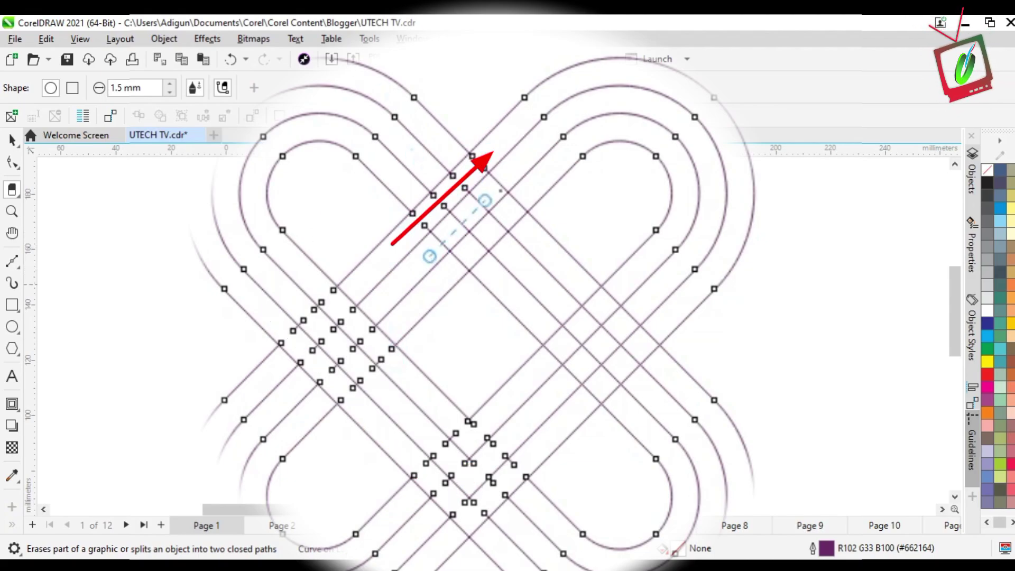
pyautogui.click(521, 163)
pyautogui.click(450, 277)
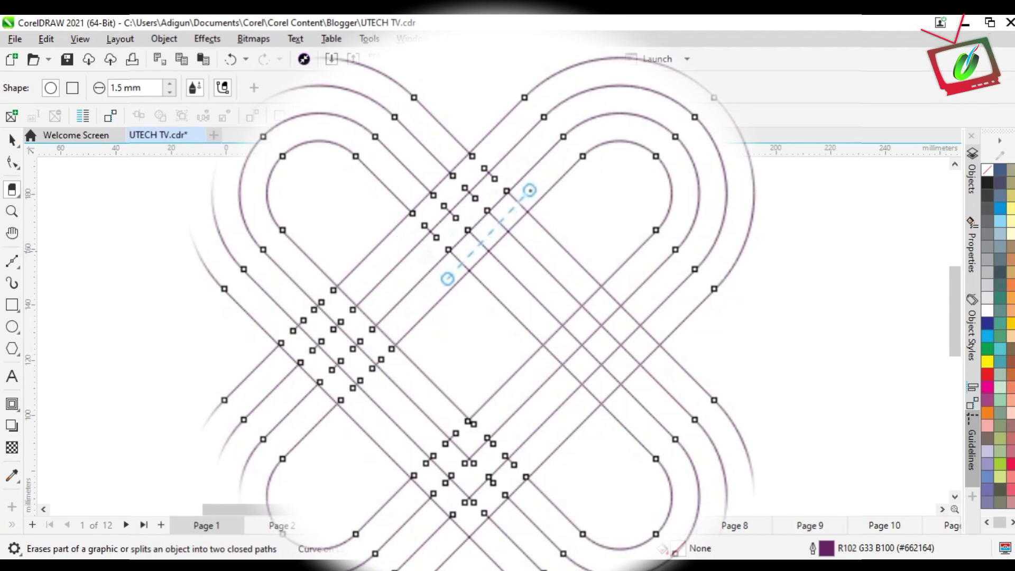
pyautogui.click(530, 190)
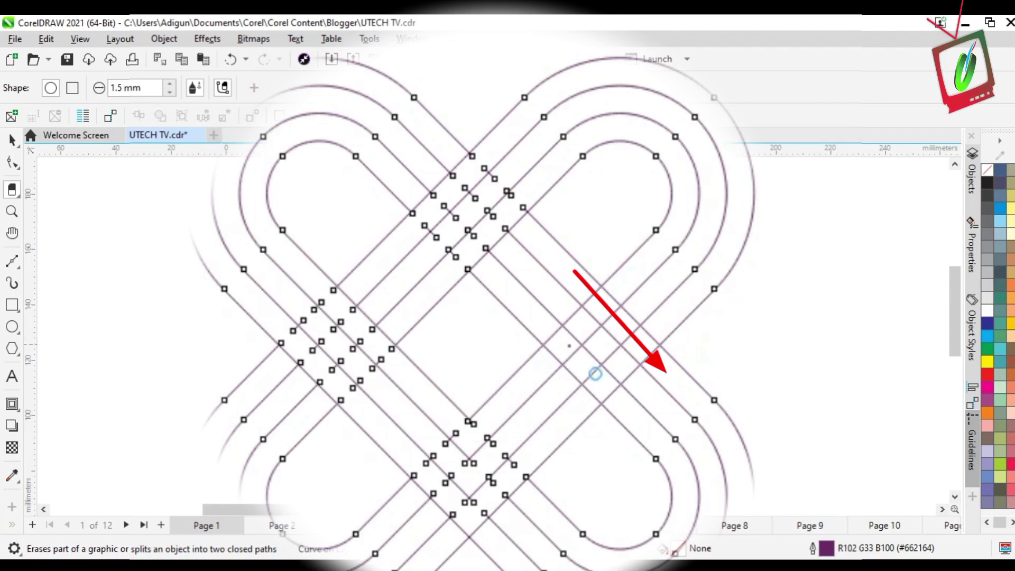
# Erase the rising lines inside the three bands that slope down to the right at the right intersection.
pyautogui.click(536, 319)
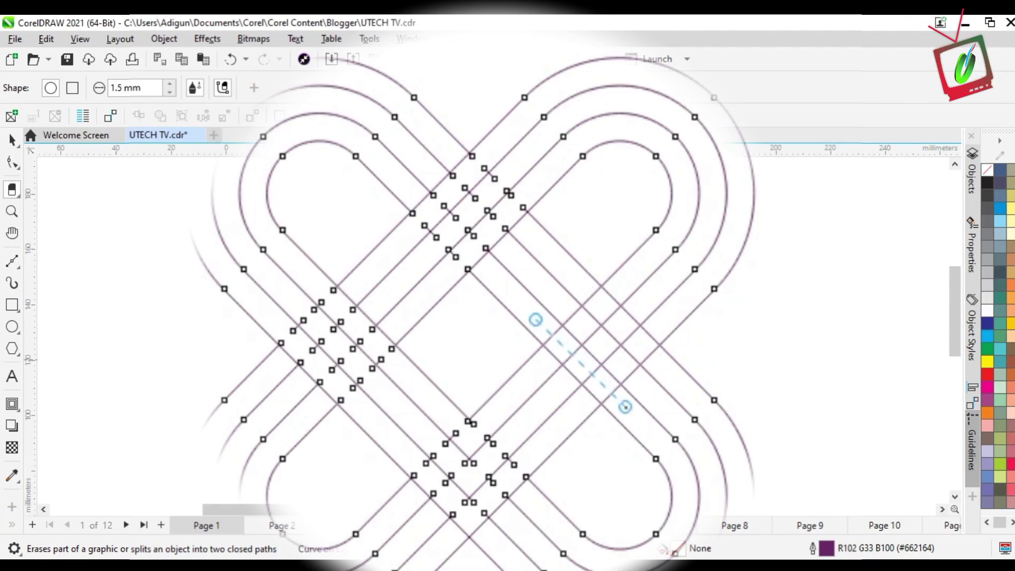
pyautogui.click(625, 404)
pyautogui.click(553, 295)
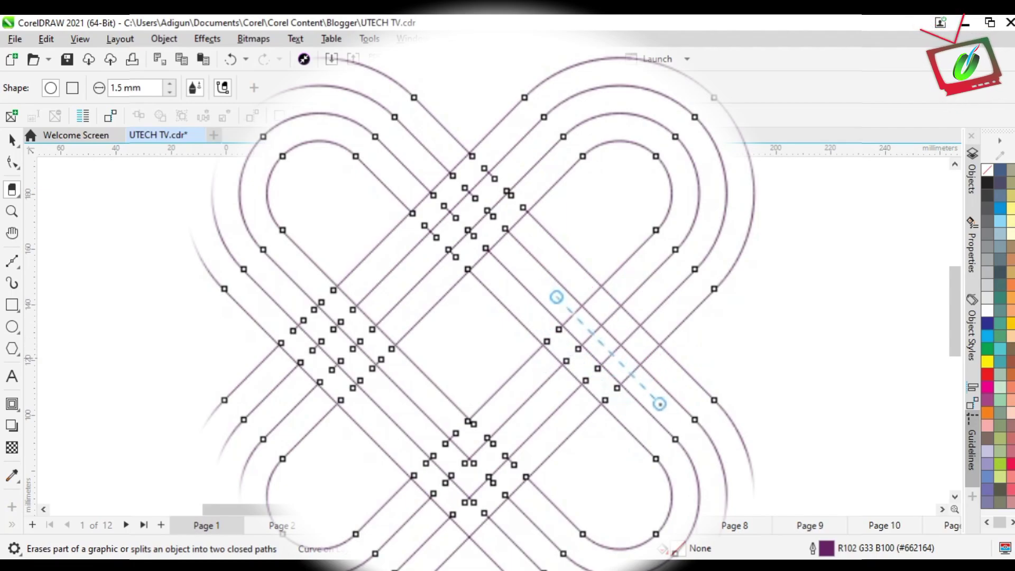
pyautogui.click(659, 404)
pyautogui.click(576, 282)
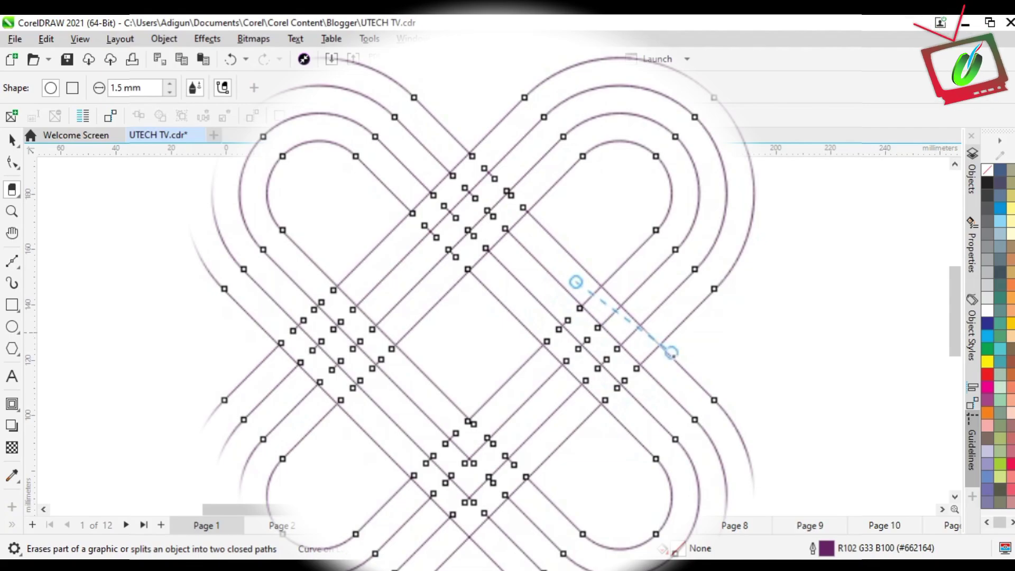
pyautogui.click(671, 369)
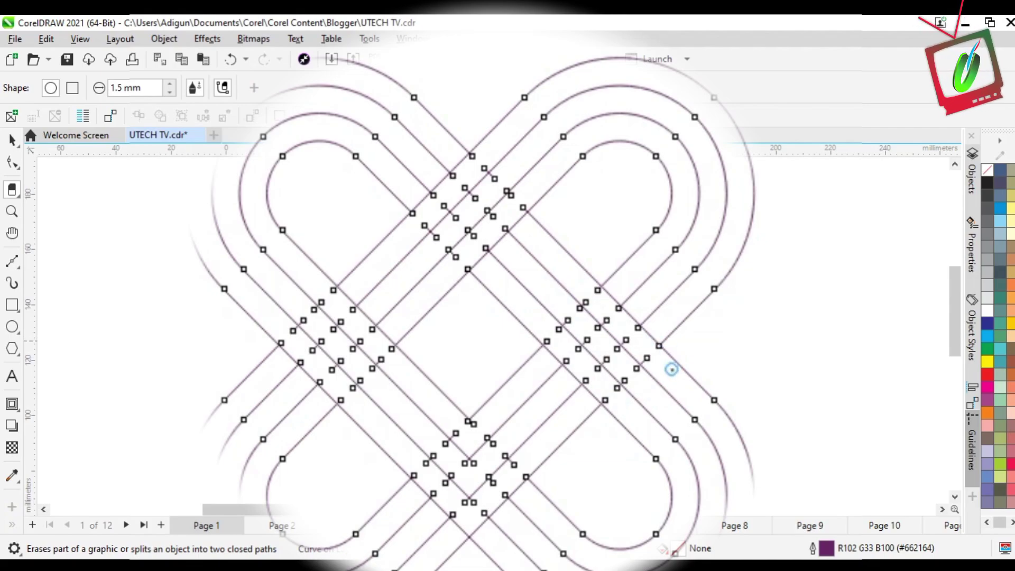
pyautogui.press('space')
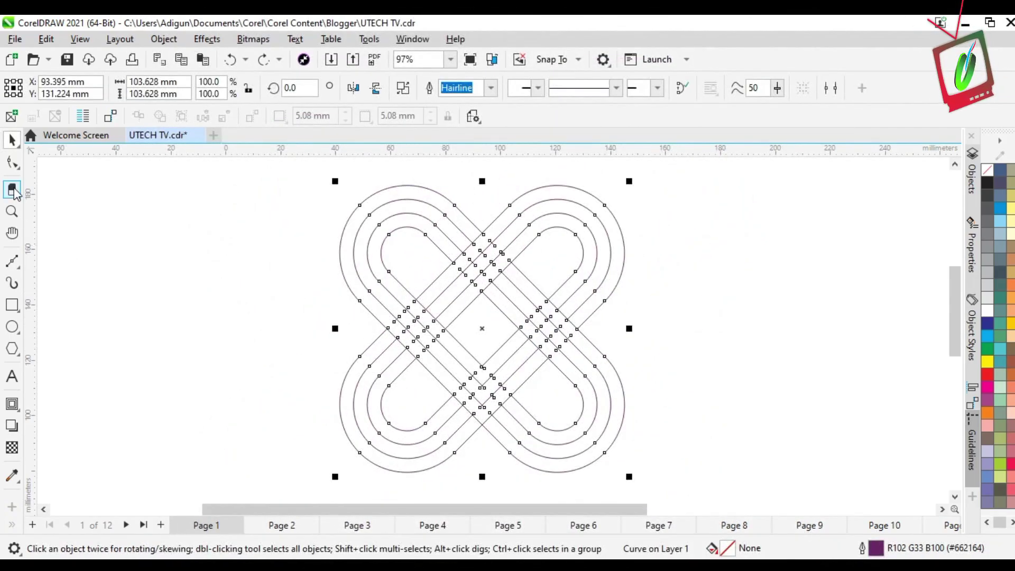
# Draw a straight 45° freehand line, about 38.6 by 38.6 mm, across the lower-left loop where its curve begins.
pyautogui.click(11, 162)
pyautogui.click(18, 266)
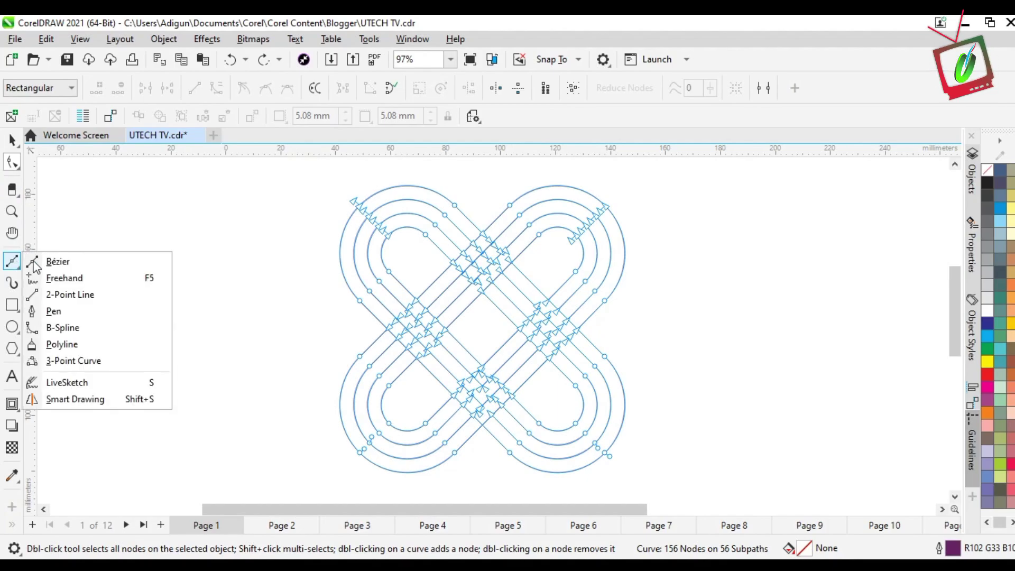
pyautogui.click(34, 261)
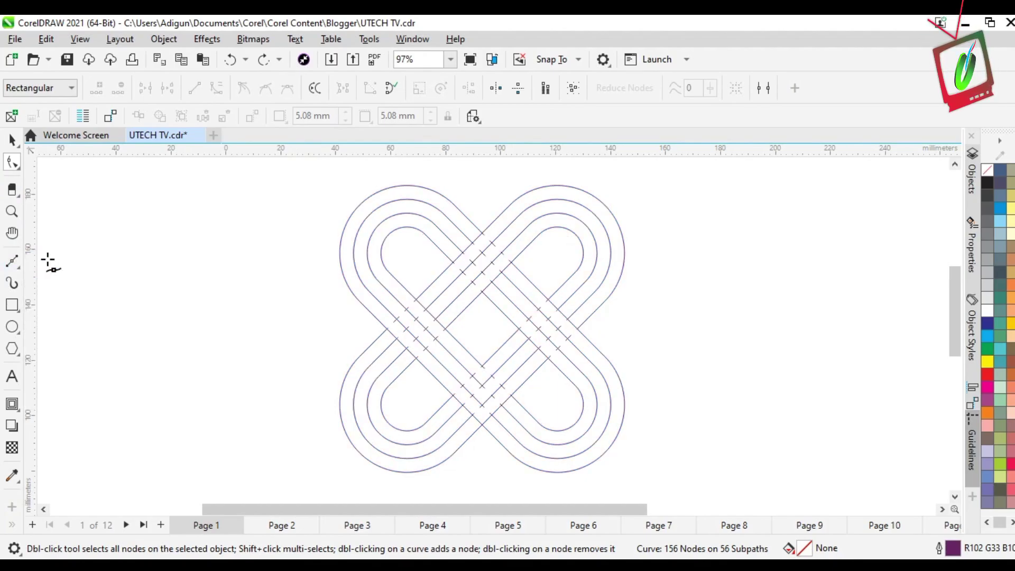
pyautogui.click(19, 270)
pyautogui.click(84, 278)
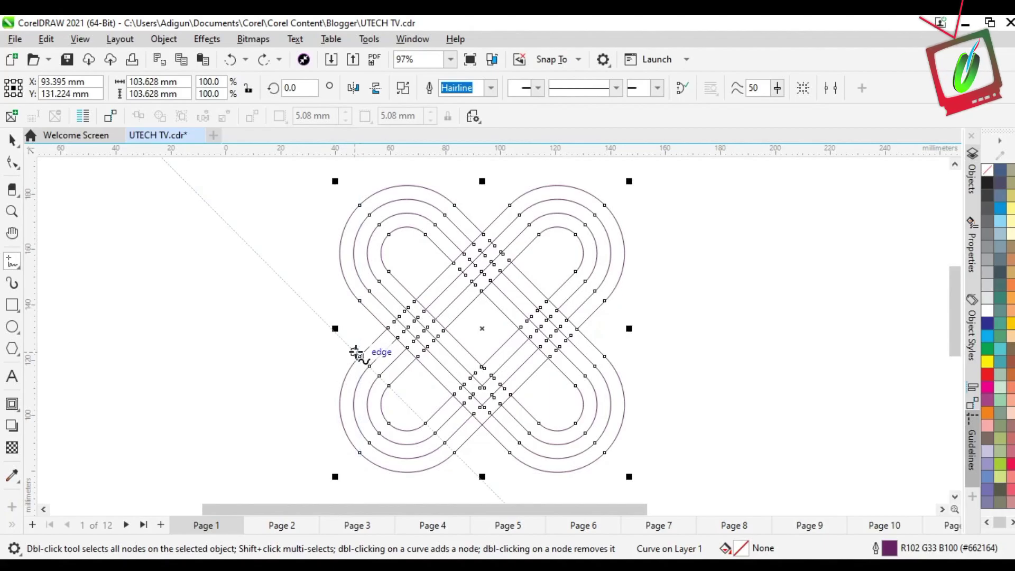
pyautogui.click(359, 356)
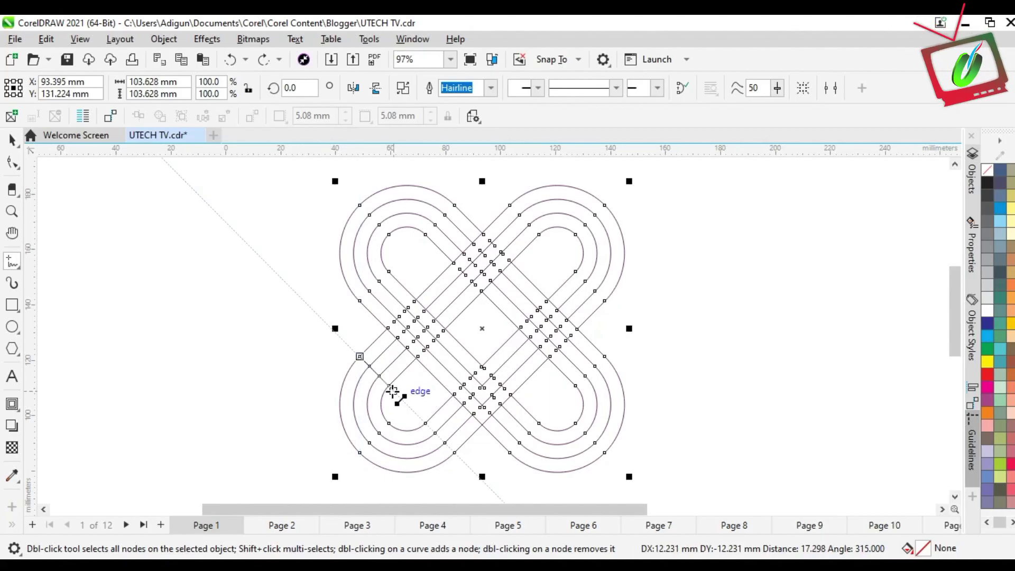
pyautogui.click(466, 464)
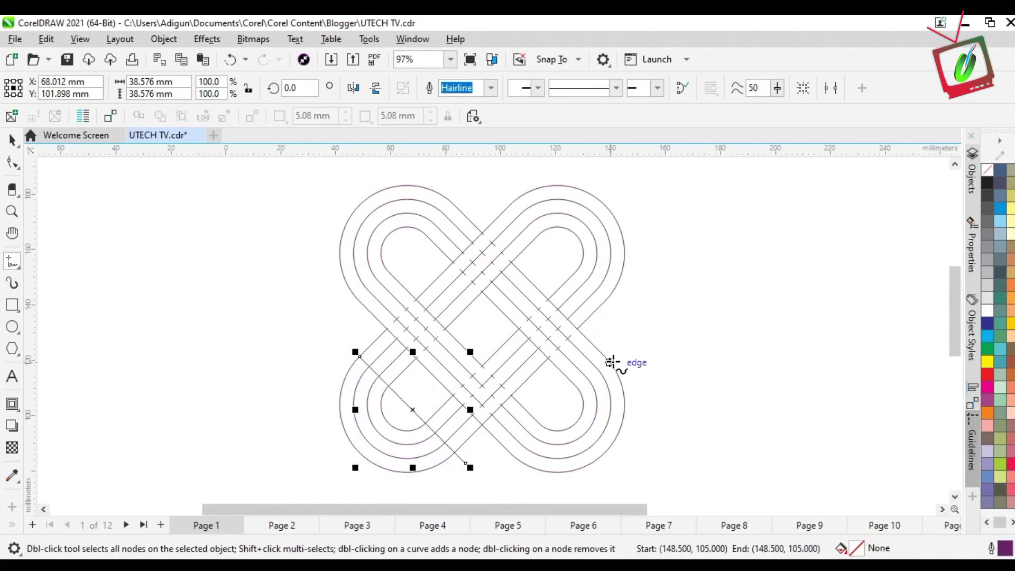
# Draw an opposite straight diagonal line, about 41.2 by 41.1 mm, across the lower-right loop through its outline nodes.
pyautogui.press('space')
pyautogui.hotkey('ctrl', 'a')
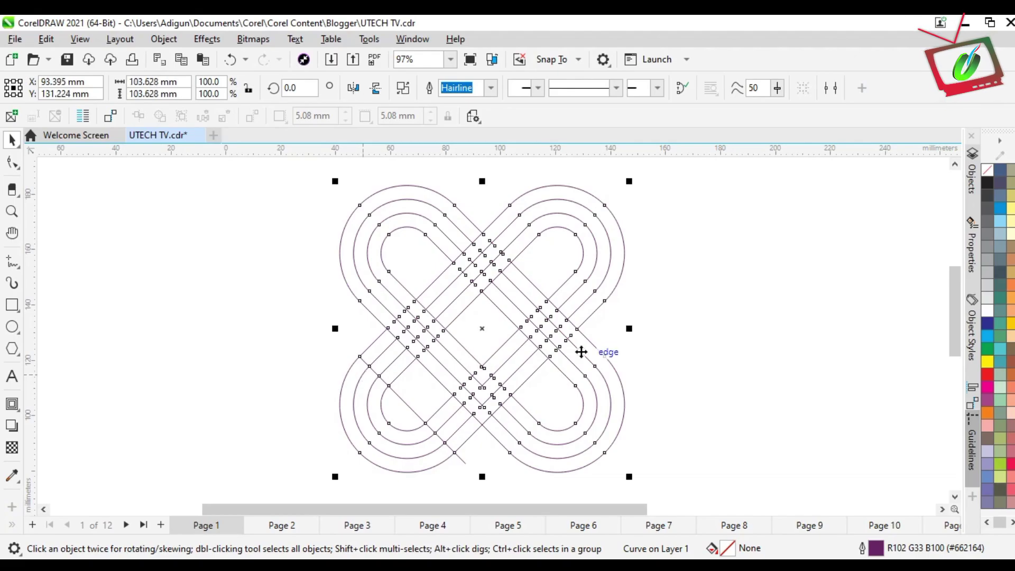
pyautogui.press('space')
pyautogui.click(613, 348)
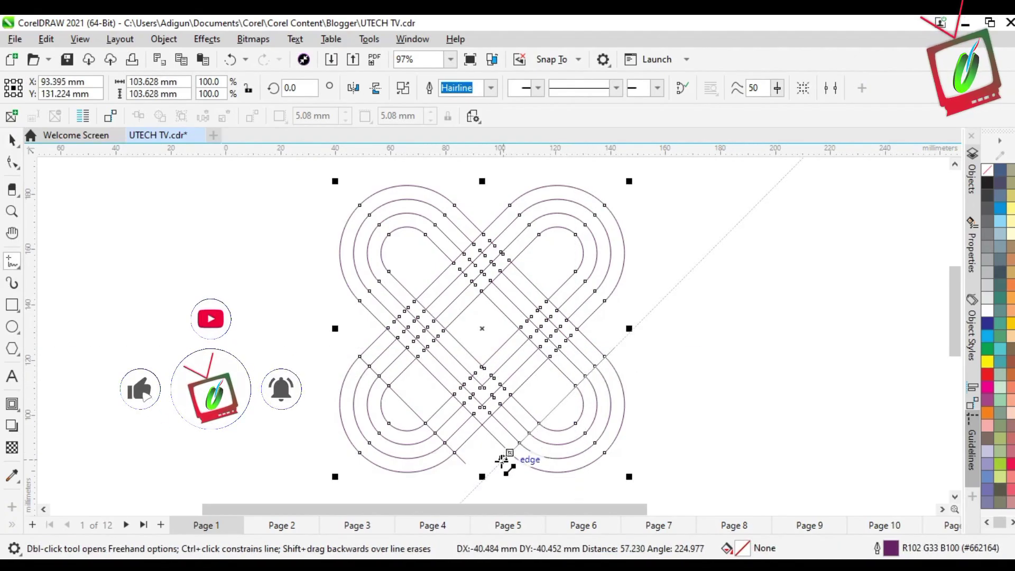
pyautogui.click(497, 464)
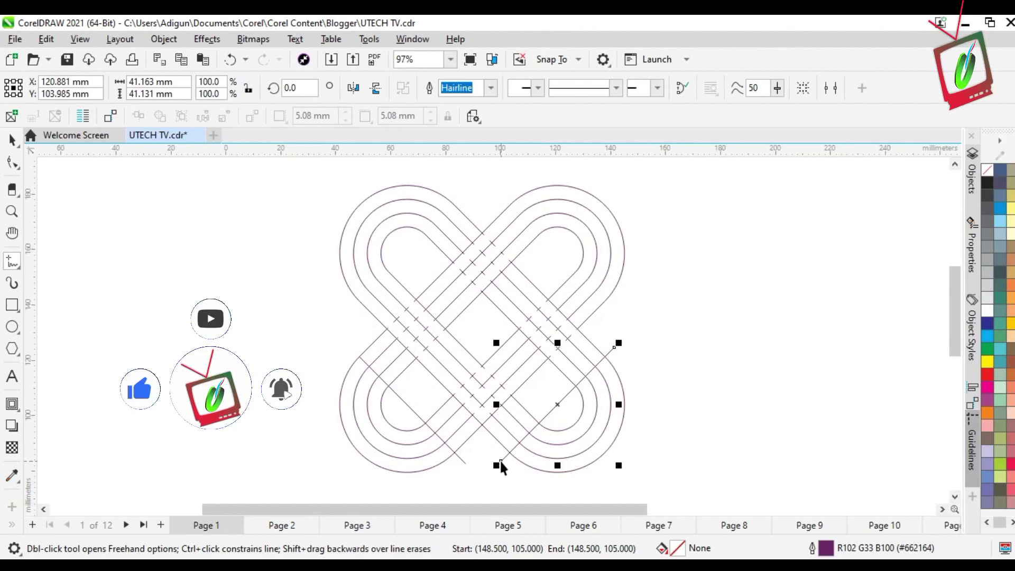
# Shift the lower-left diagonal line up and left along its own direction so it extends past the loop's outer edge.
pyautogui.press('space')
pyautogui.click(325, 327)
pyautogui.click(367, 367)
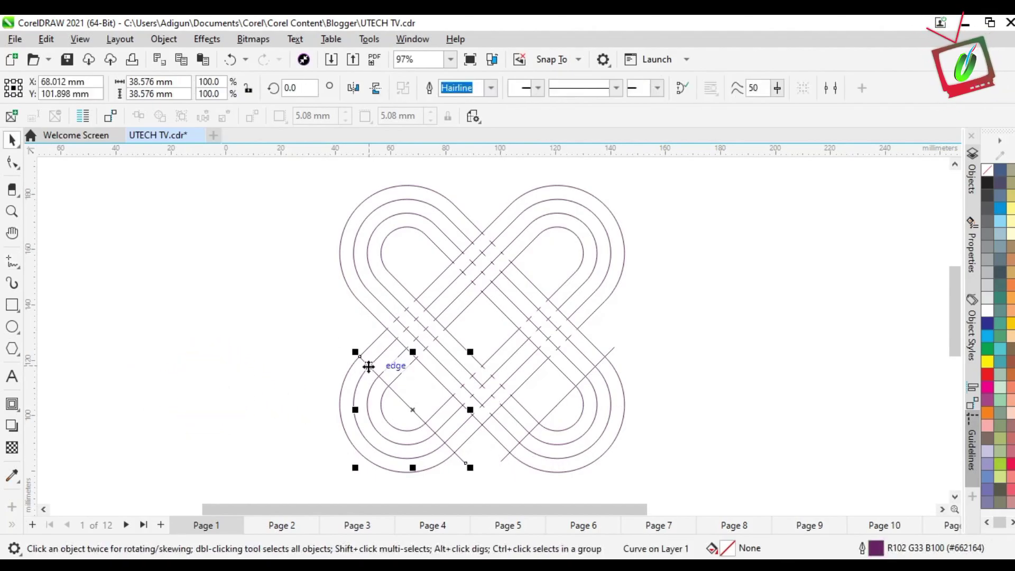
pyautogui.moveTo(366, 364); pyautogui.dragTo(358, 355)
pyautogui.click(299, 336)
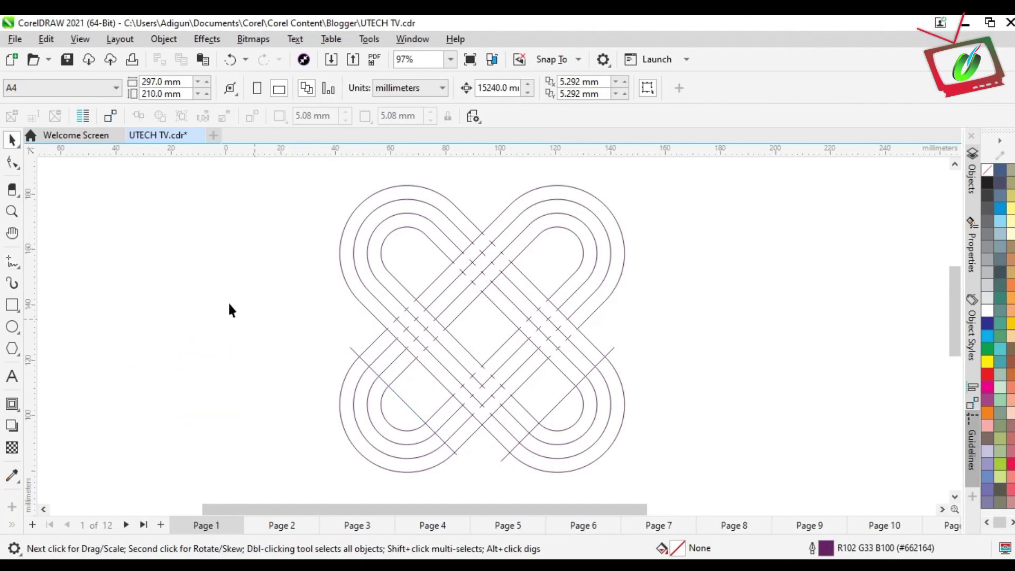
# Smart Fill the three bands of the upper-left loop and the three bands of the upper-right loop with blue #336699.
pyautogui.click(12, 525)
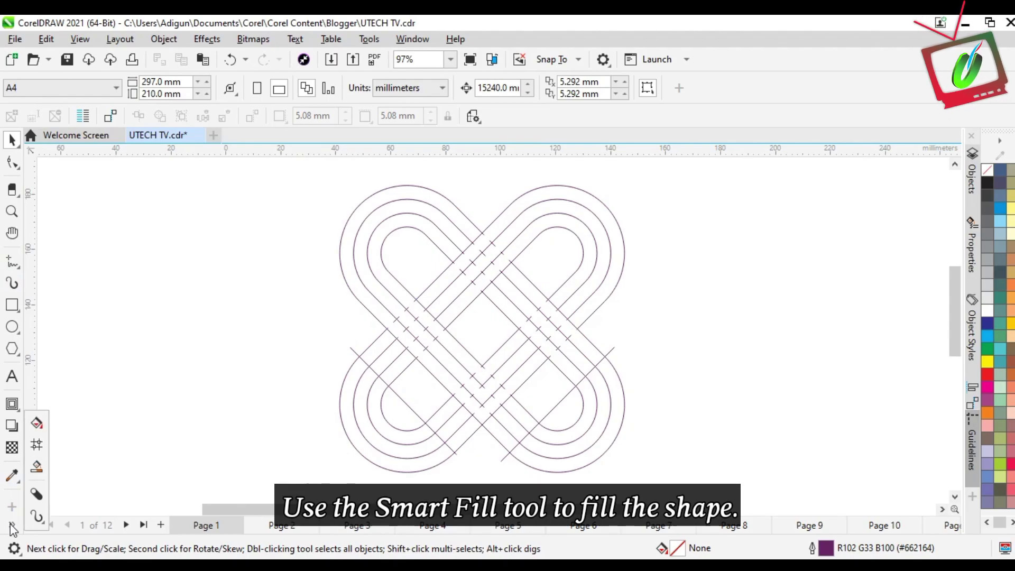
pyautogui.click(37, 466)
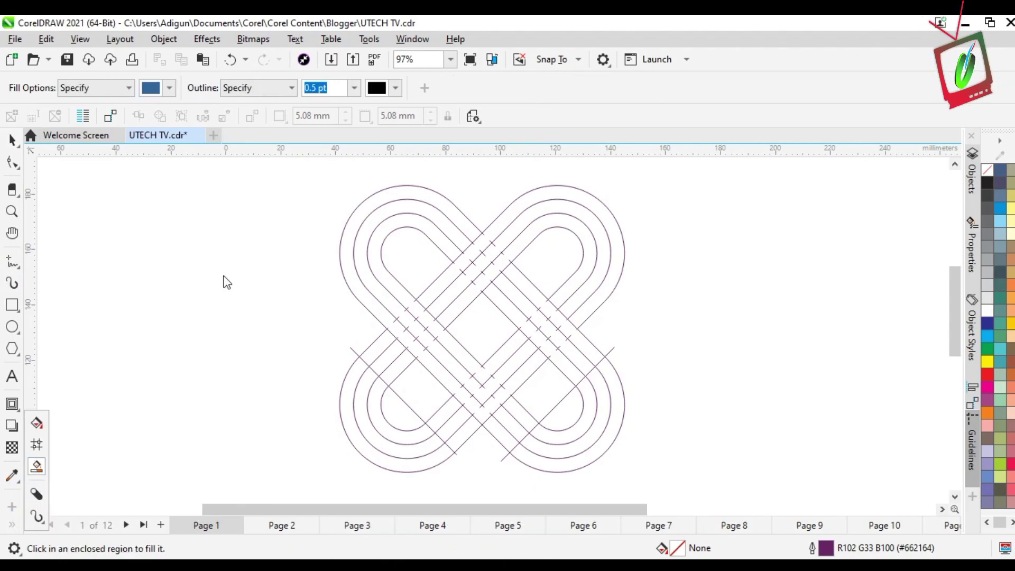
pyautogui.click(373, 301)
pyautogui.click(394, 296)
pyautogui.click(403, 294)
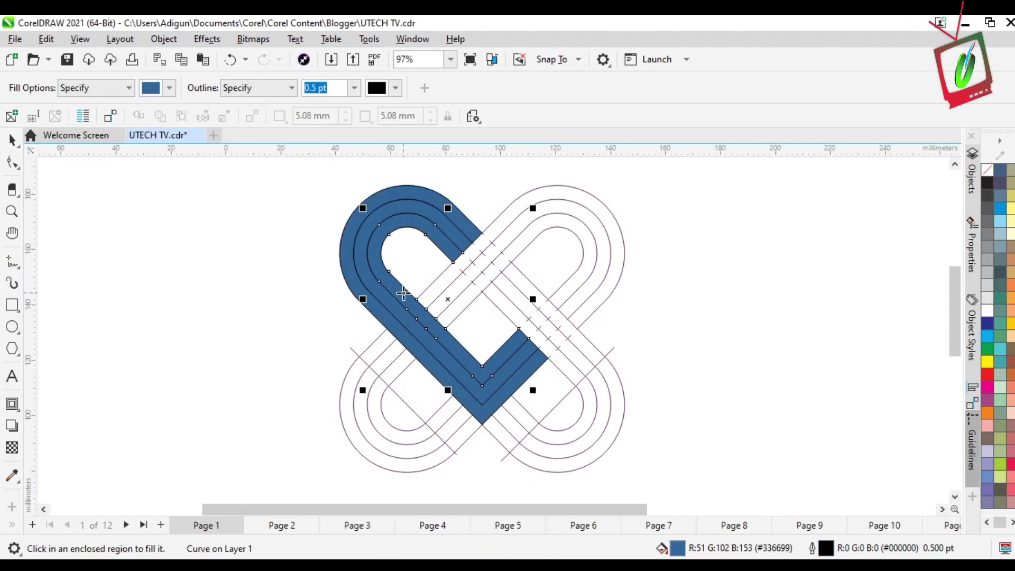
pyautogui.click(439, 293)
pyautogui.click(451, 299)
pyautogui.click(464, 304)
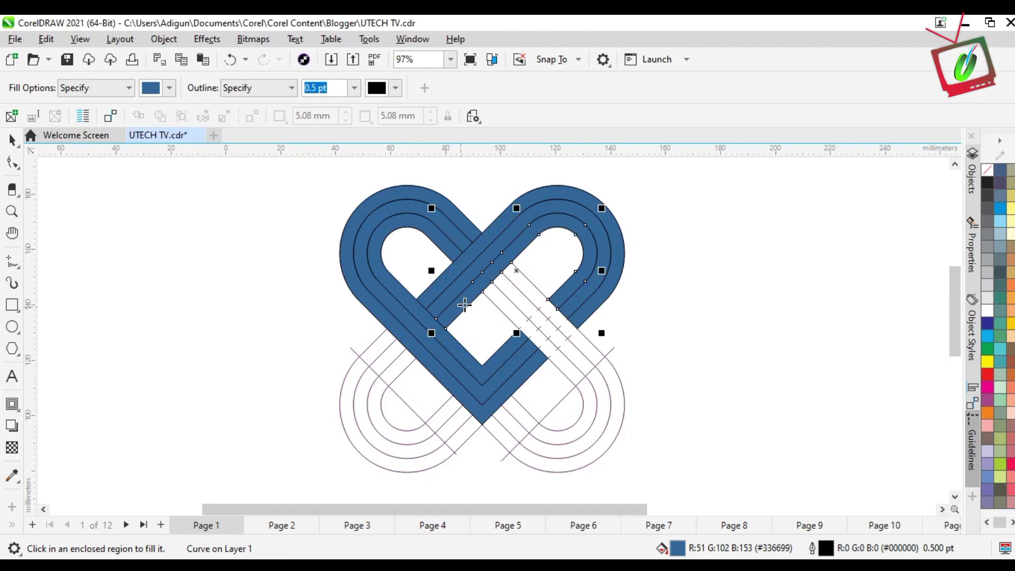
# Smart Fill the three bands descending to the lower-right cut line and the three short bands at the lower-left cut line with the same blue.
pyautogui.click(503, 309)
pyautogui.click(515, 297)
pyautogui.click(529, 286)
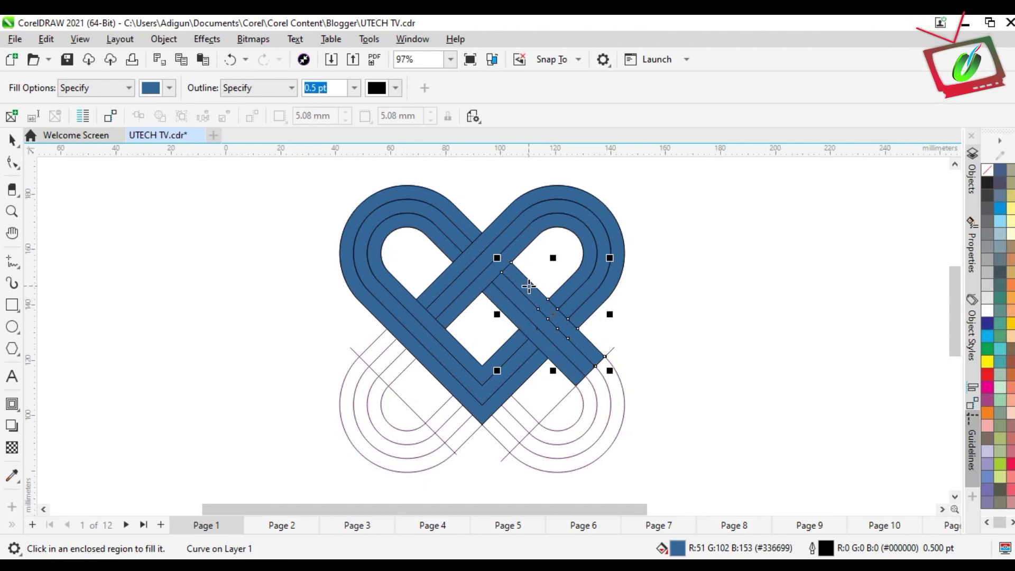
pyautogui.click(375, 353)
pyautogui.click(387, 360)
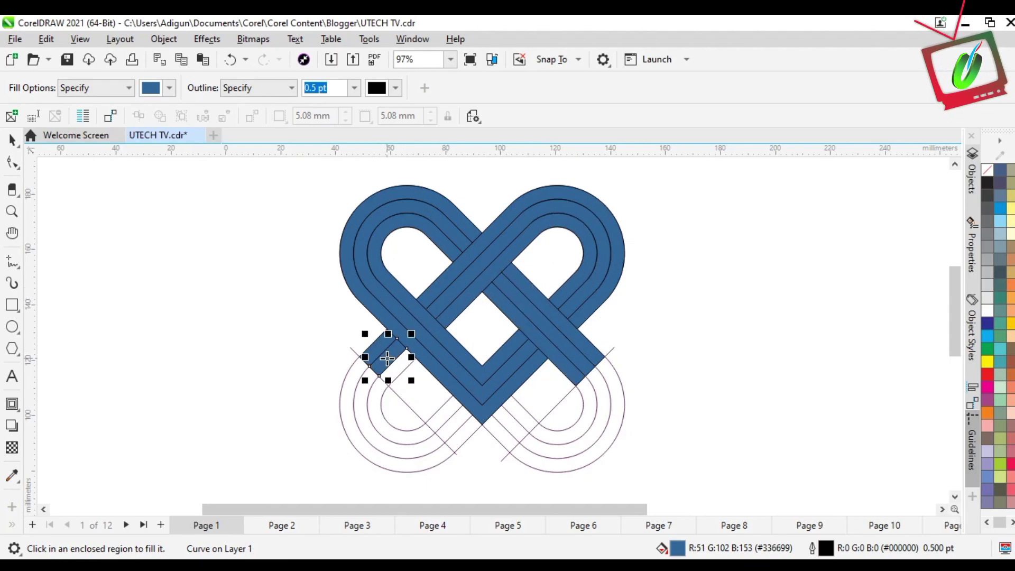
pyautogui.click(399, 368)
# Delete the two diagonal cut lines and the original outline curve, leaving only the filled bands.
pyautogui.press('space')
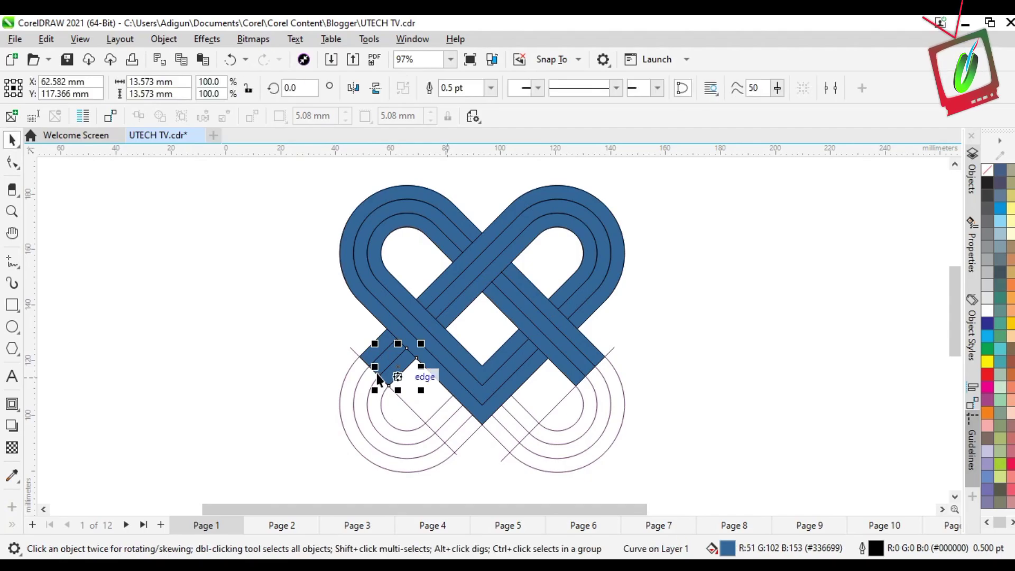
pyautogui.click(353, 348)
pyautogui.press('Delete')
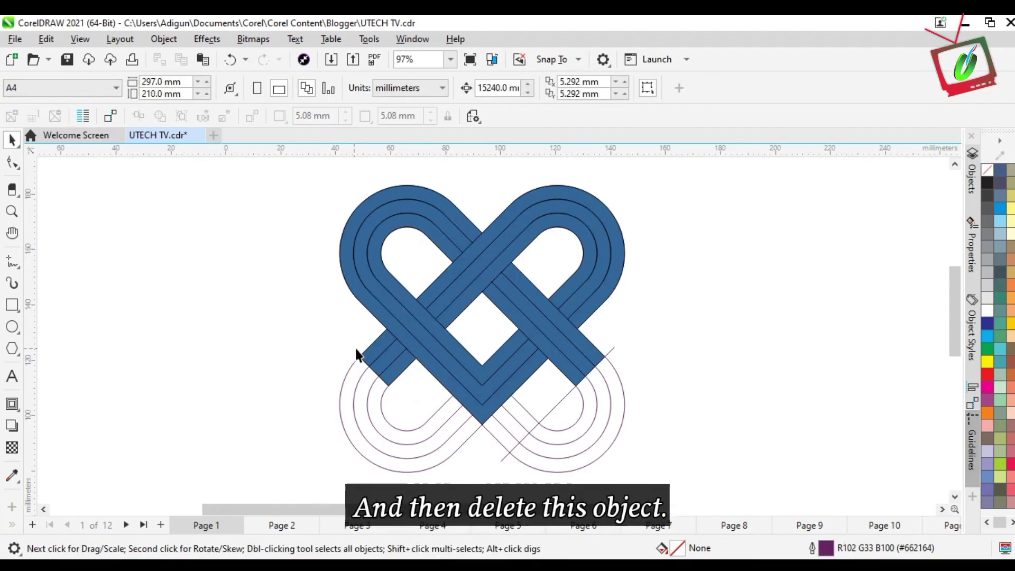
pyautogui.click(605, 347)
pyautogui.press('Delete')
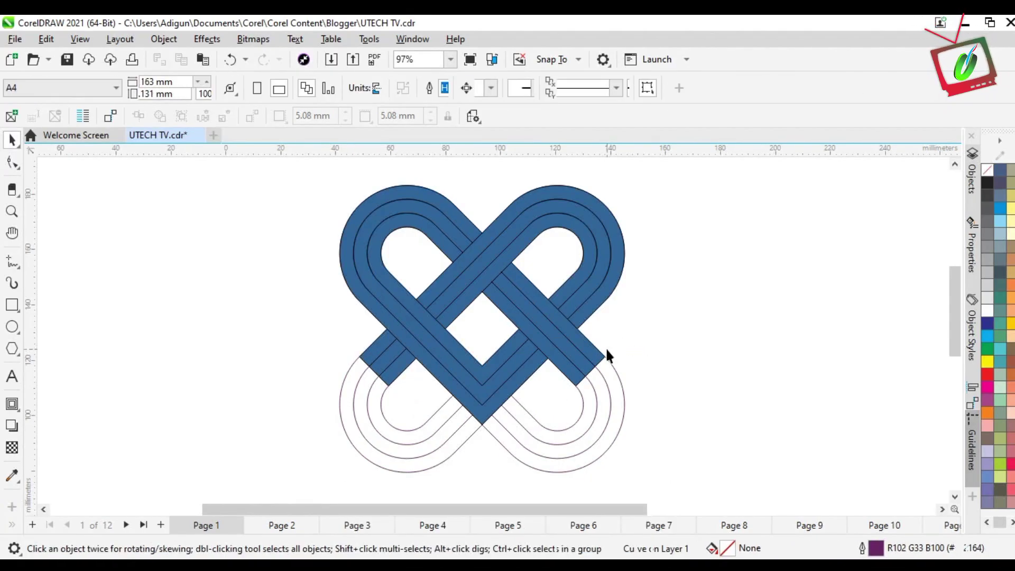
pyautogui.click(401, 430)
pyautogui.press('Delete')
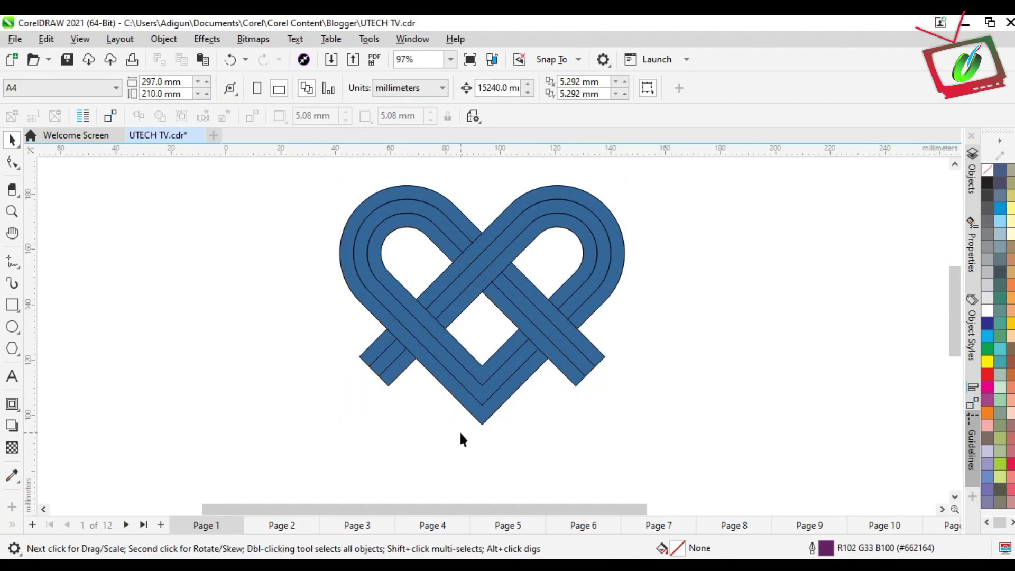
pyautogui.click(402, 290)
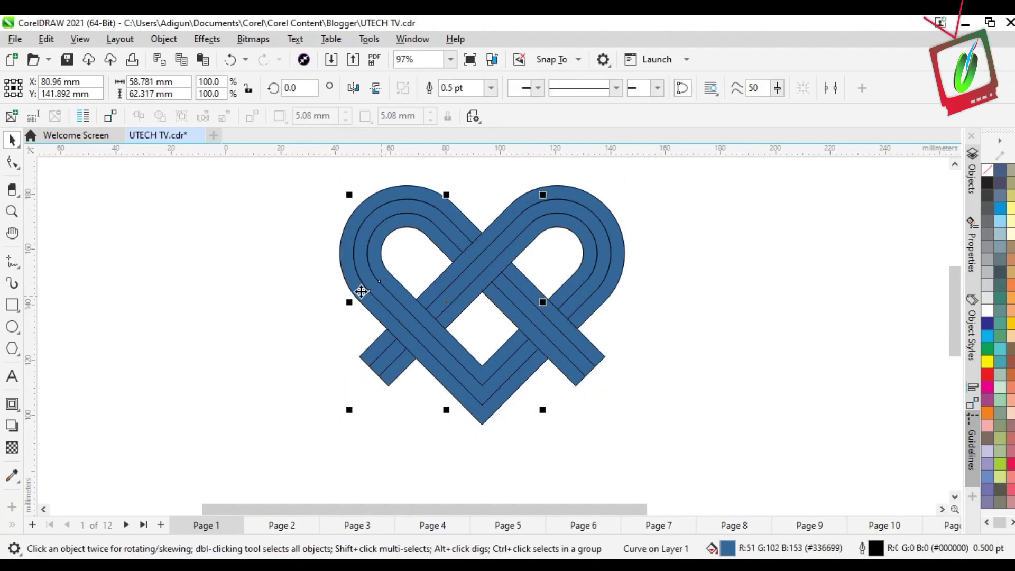
pyautogui.hotkey('ctrl', 'a')
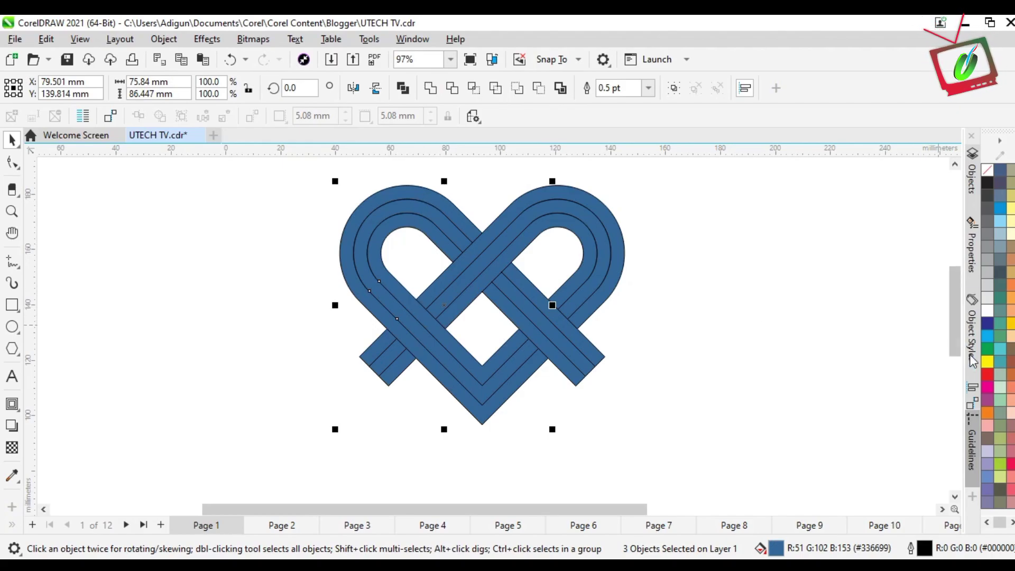
pyautogui.click(872, 337)
# Fill the innermost bands of both upper loops and the inner short band at the lower-left end with green (C100 M0 Y100 K0).
pyautogui.click(442, 331)
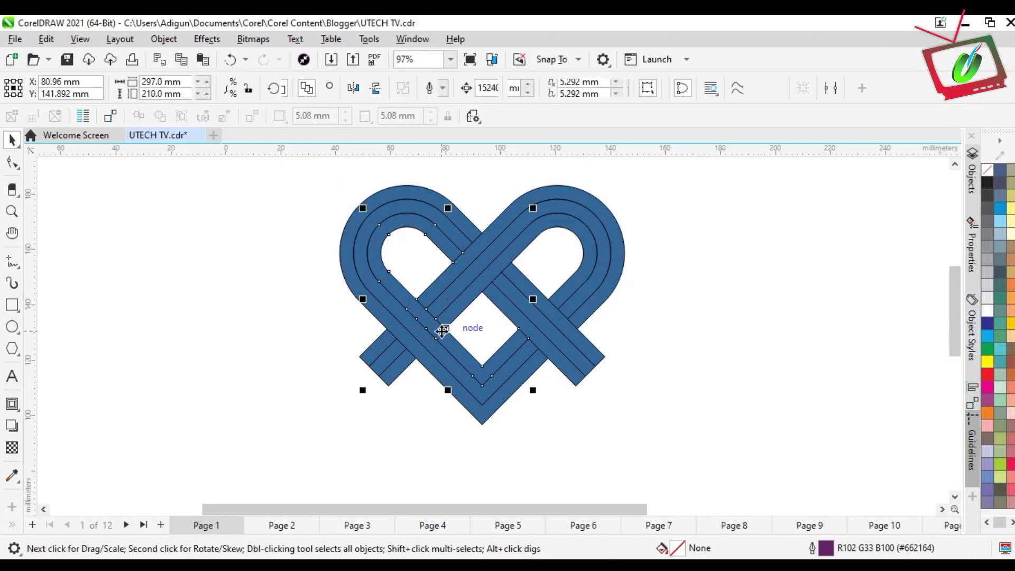
pyautogui.click(987, 348)
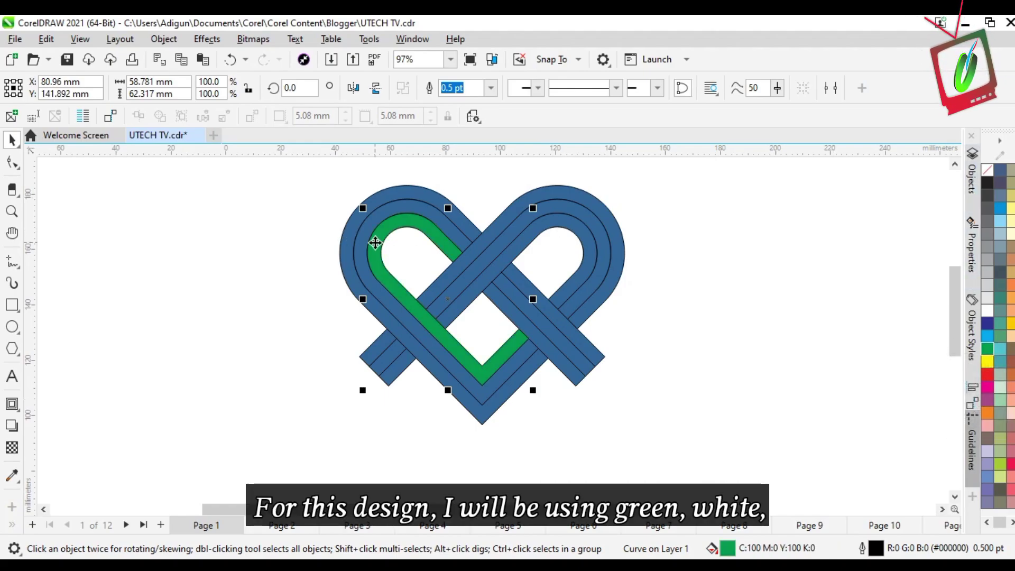
pyautogui.click(574, 280)
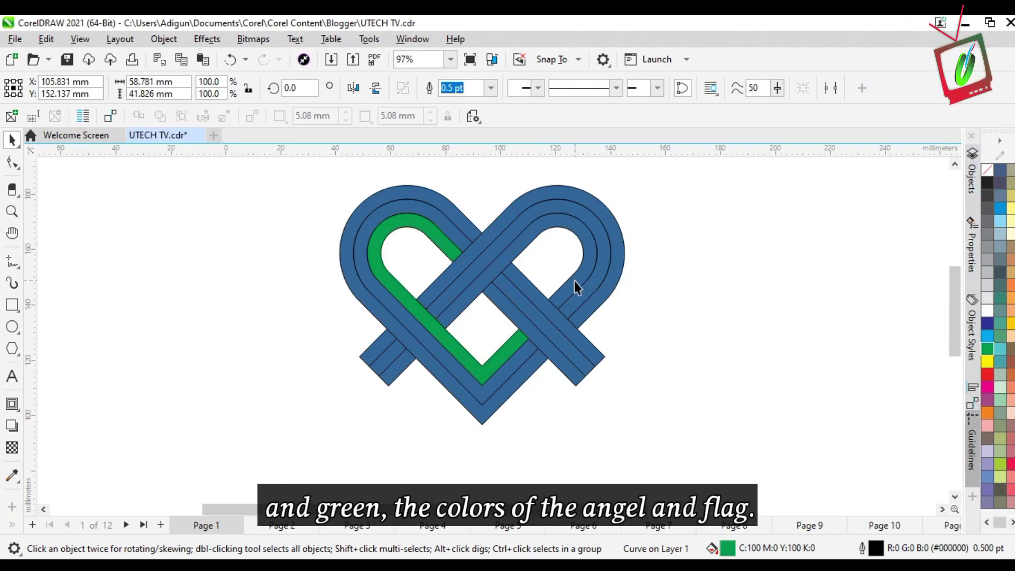
pyautogui.keyDown('shift'); pyautogui.click(403, 372); pyautogui.keyUp('shift')
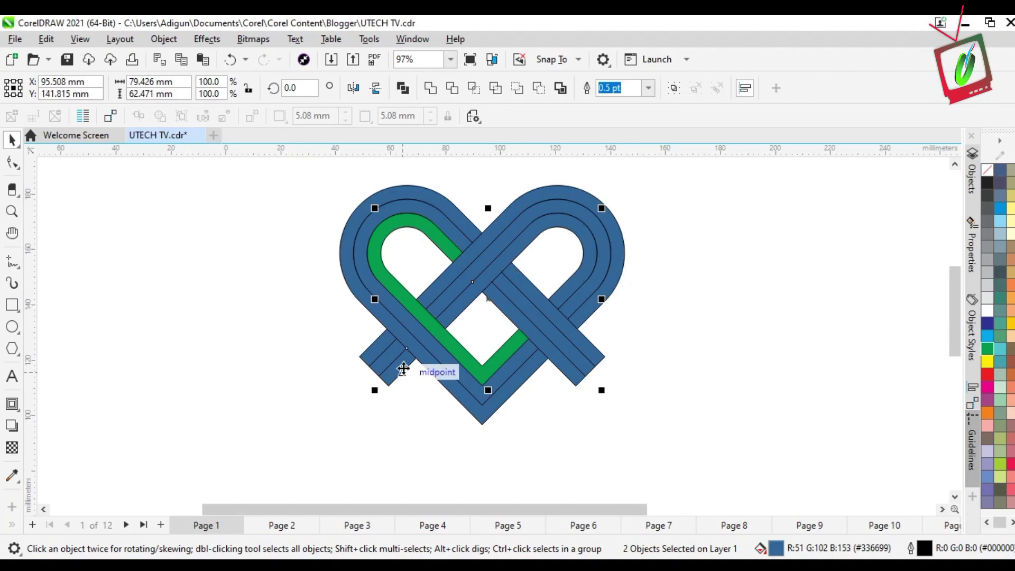
pyautogui.click(988, 352)
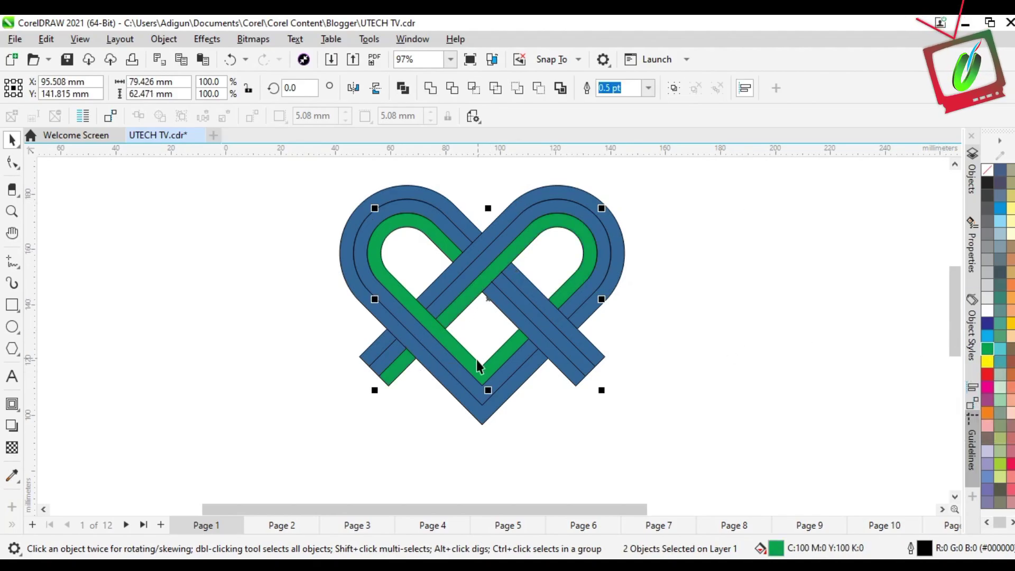
# Fill the middle bands of both heart loops, the lower-right descending strip and the short lower-left end with white.
pyautogui.click(459, 376)
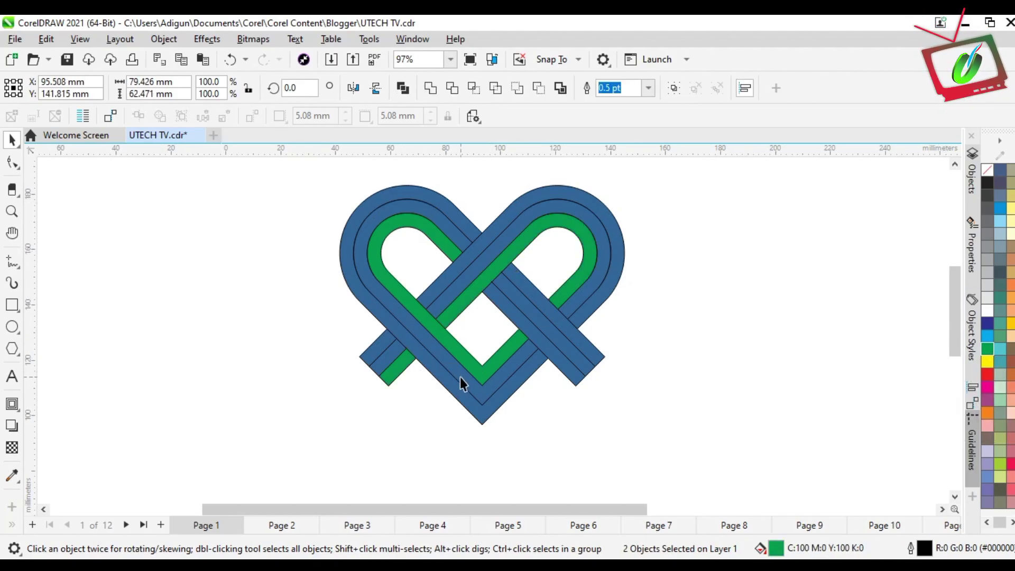
pyautogui.keyDown('shift'); pyautogui.click(518, 303); pyautogui.keyUp('shift')
pyautogui.click(985, 311)
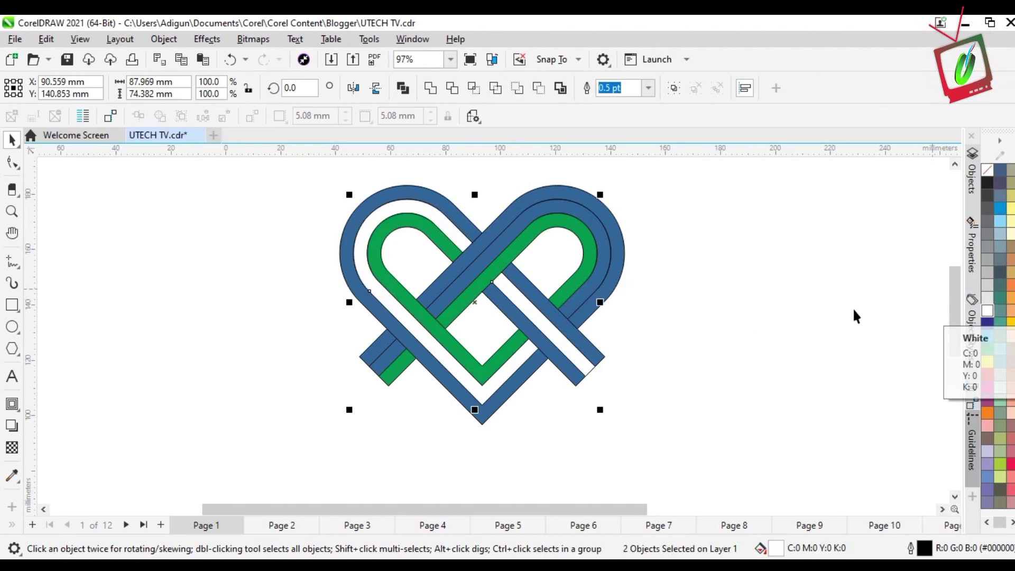
pyautogui.click(496, 247)
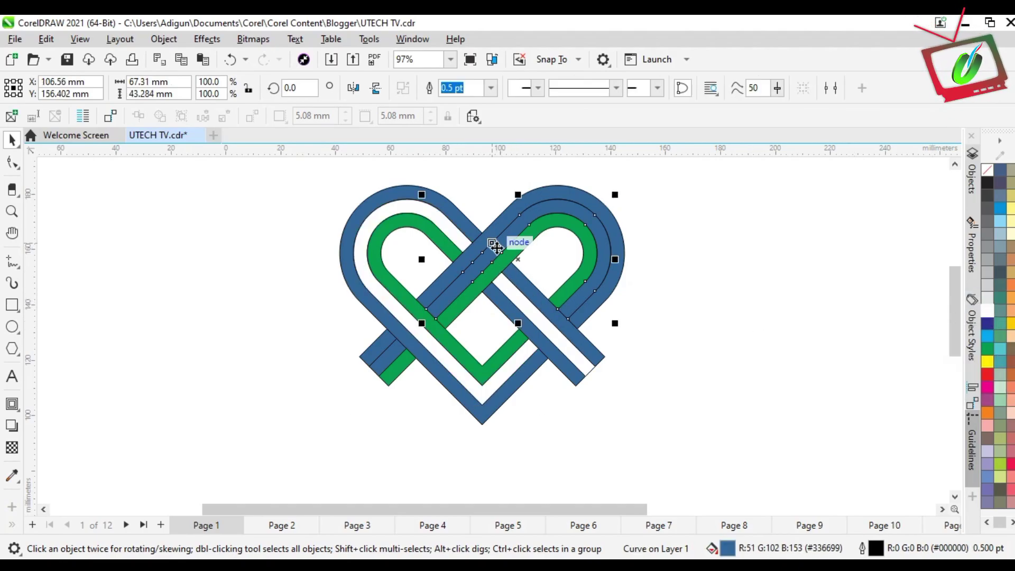
pyautogui.keyDown('shift'); pyautogui.click(381, 362); pyautogui.keyUp('shift')
pyautogui.click(987, 311)
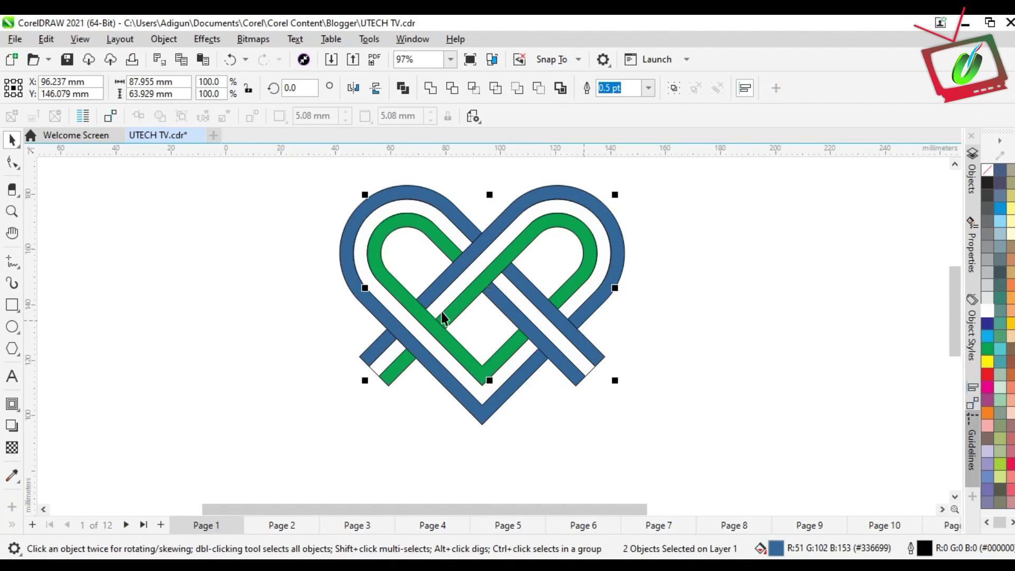
# Fill all remaining blue bands of the heart with green (C100 M0 Y100 K0).
pyautogui.click(379, 312)
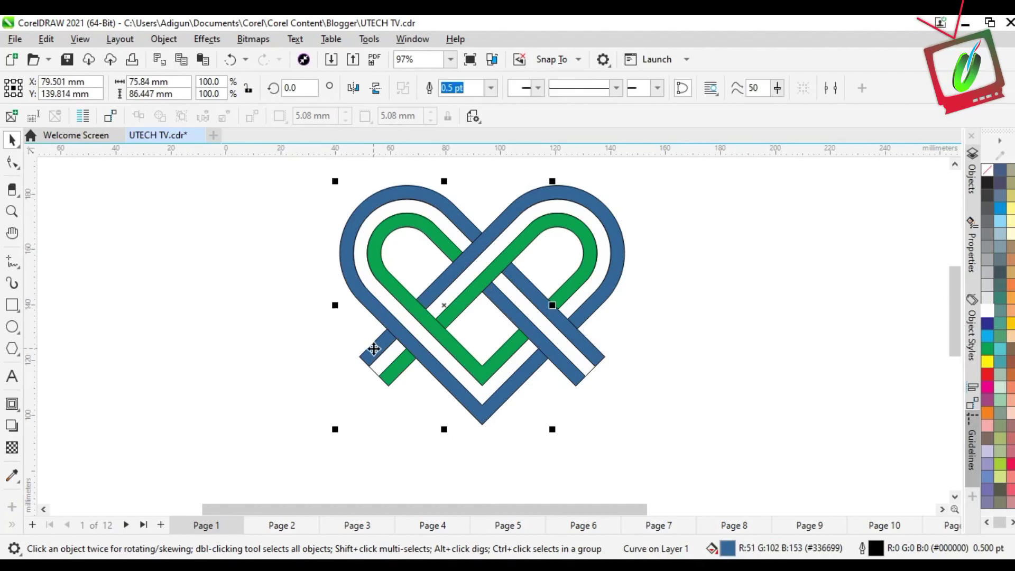
pyautogui.click(478, 246)
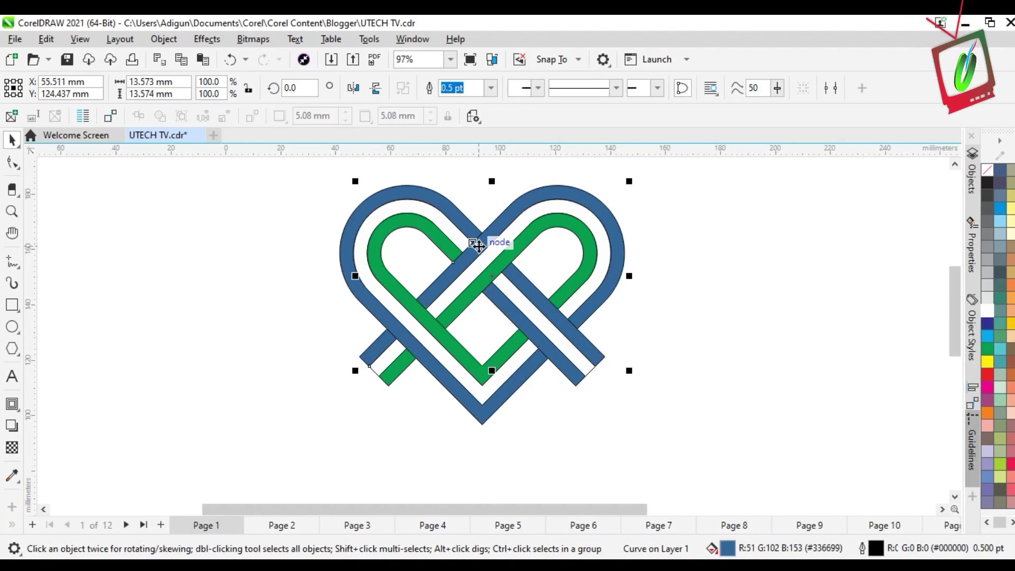
pyautogui.keyDown('shift'); pyautogui.click(453, 214); pyautogui.keyUp('shift')
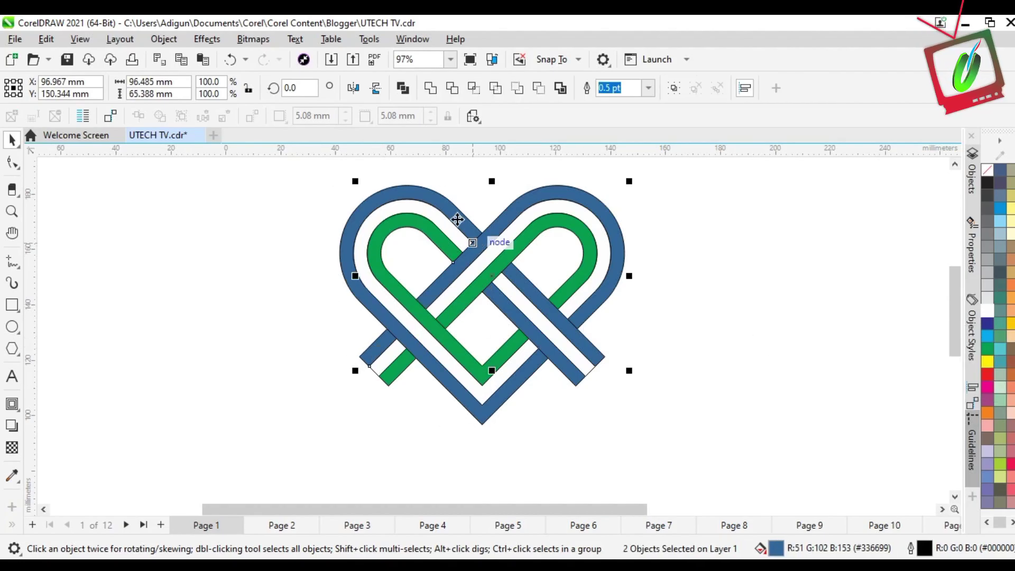
pyautogui.keyDown('shift'); pyautogui.click(543, 298); pyautogui.keyUp('shift')
pyautogui.click(987, 349)
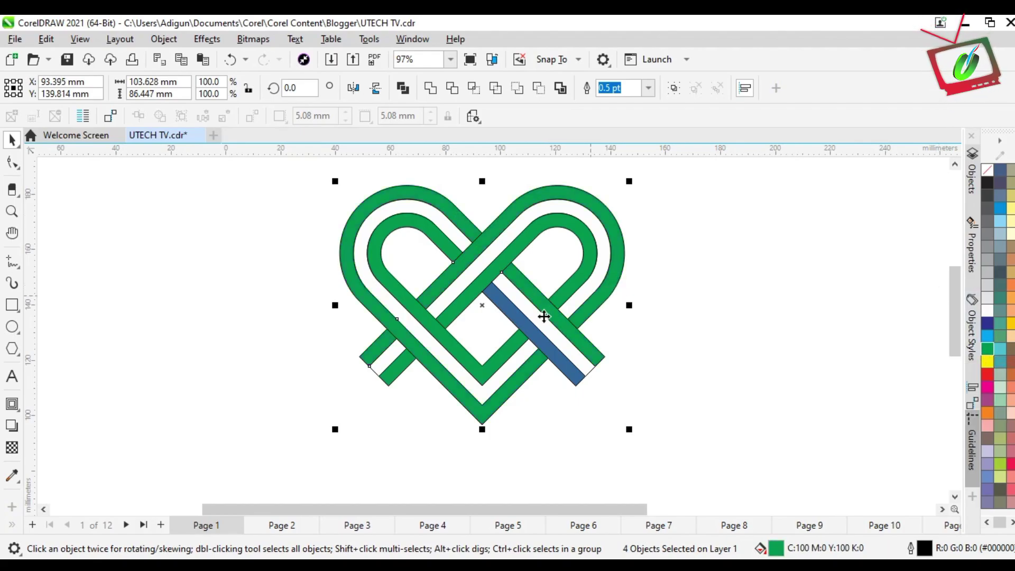
pyautogui.click(524, 330)
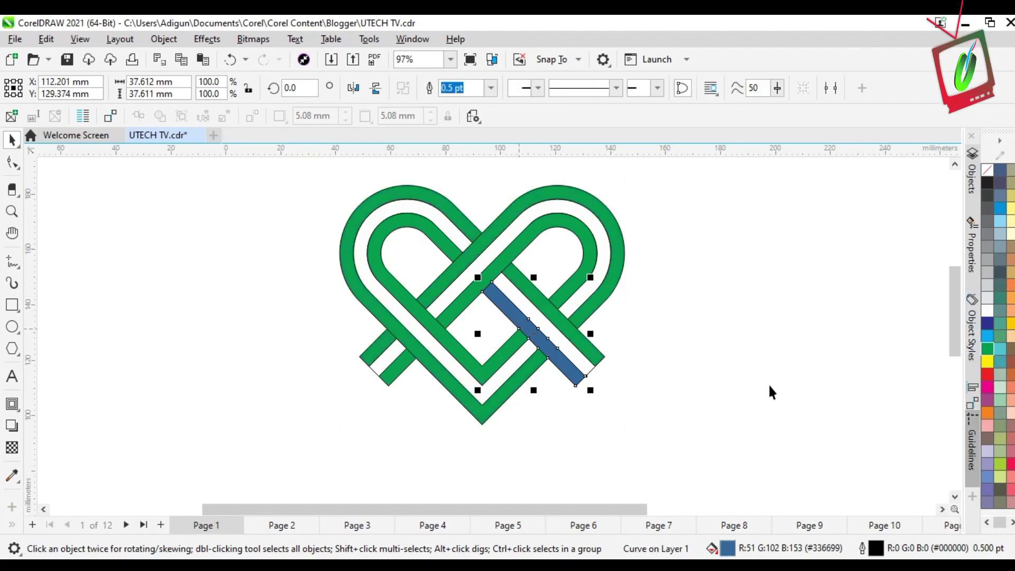
pyautogui.click(986, 342)
pyautogui.click(987, 352)
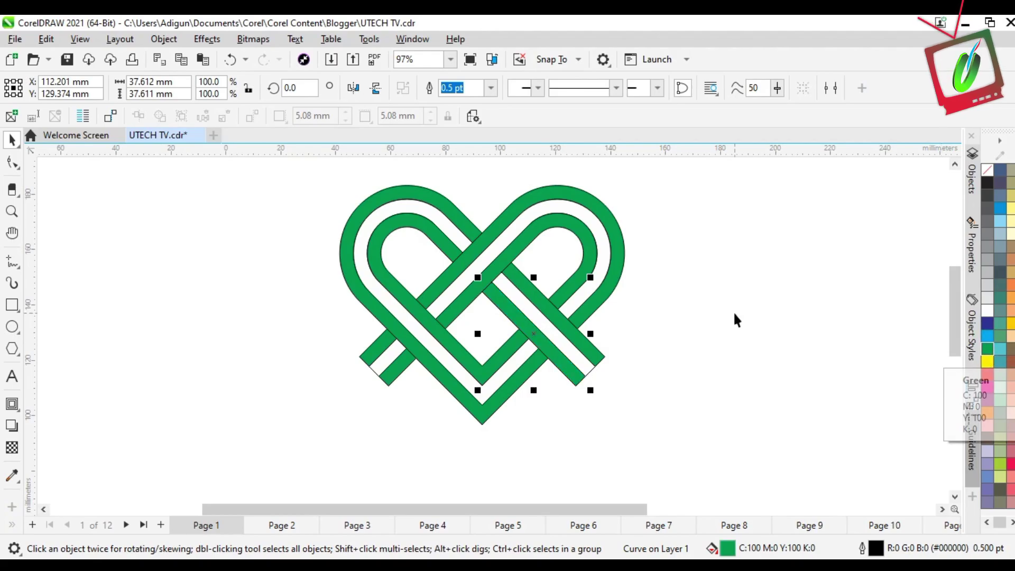
# Select the entire heart design and remove the outline from all its bands.
pyautogui.click(734, 317)
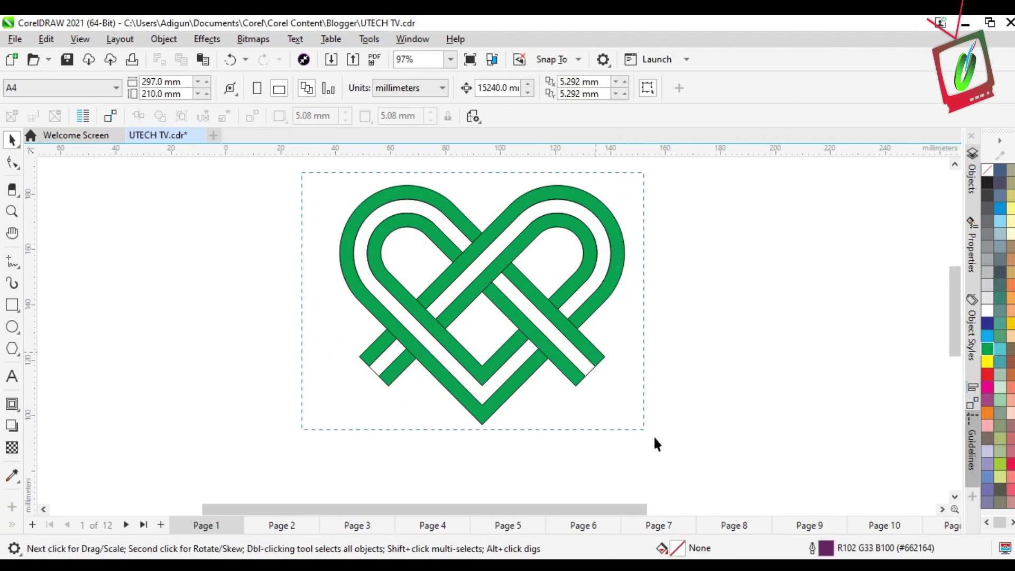
pyautogui.moveTo(654, 436); pyautogui.dragTo(658, 438)
pyautogui.rightClick(986, 171)
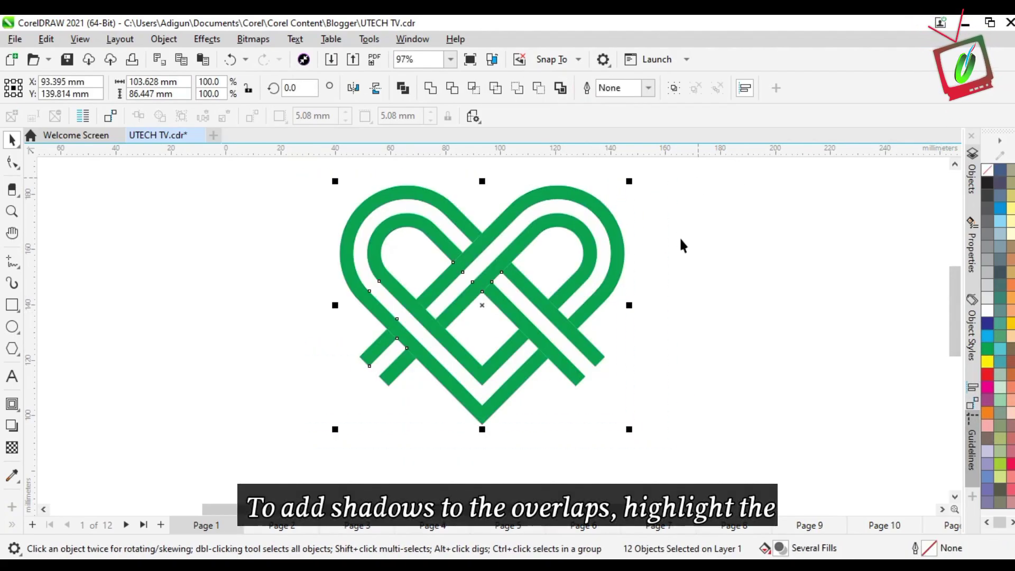
# Weld the three short bands at the heart's lower-left end into one shape and fill it with black (K100).
pyautogui.moveTo(322, 317); pyautogui.dragTo(430, 412)
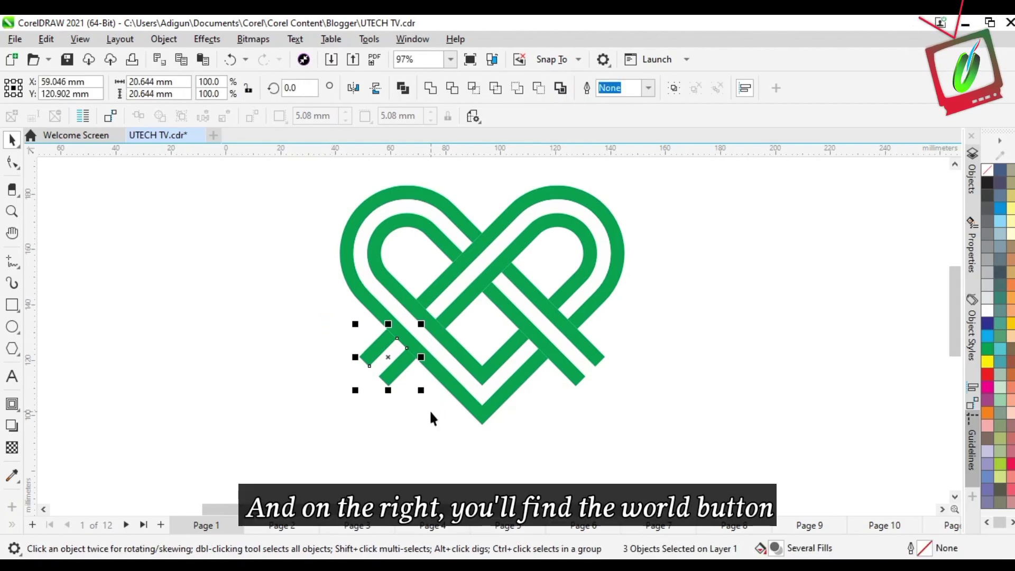
pyautogui.click(430, 87)
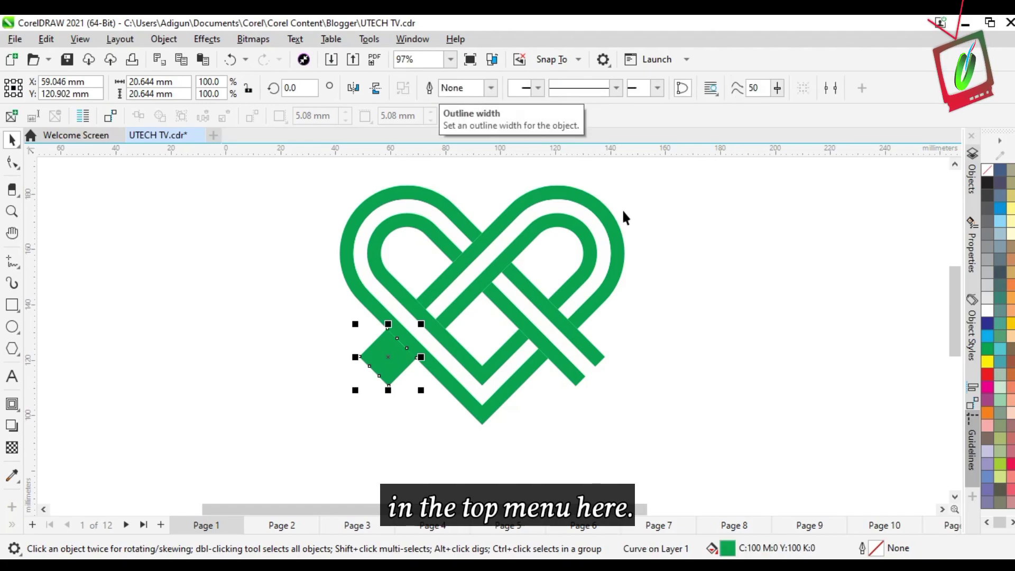
pyautogui.click(986, 184)
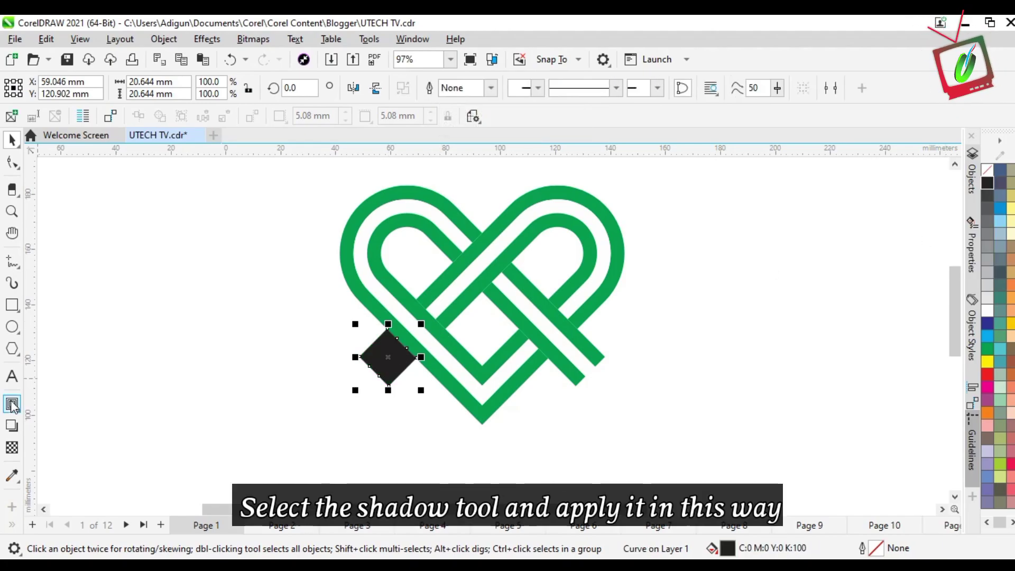
# Apply a linear fountain transparency at about -137° to the black shape, fading from the overlap towards the lower-left end.
pyautogui.click(12, 451)
pyautogui.moveTo(401, 344); pyautogui.dragTo(381, 364)
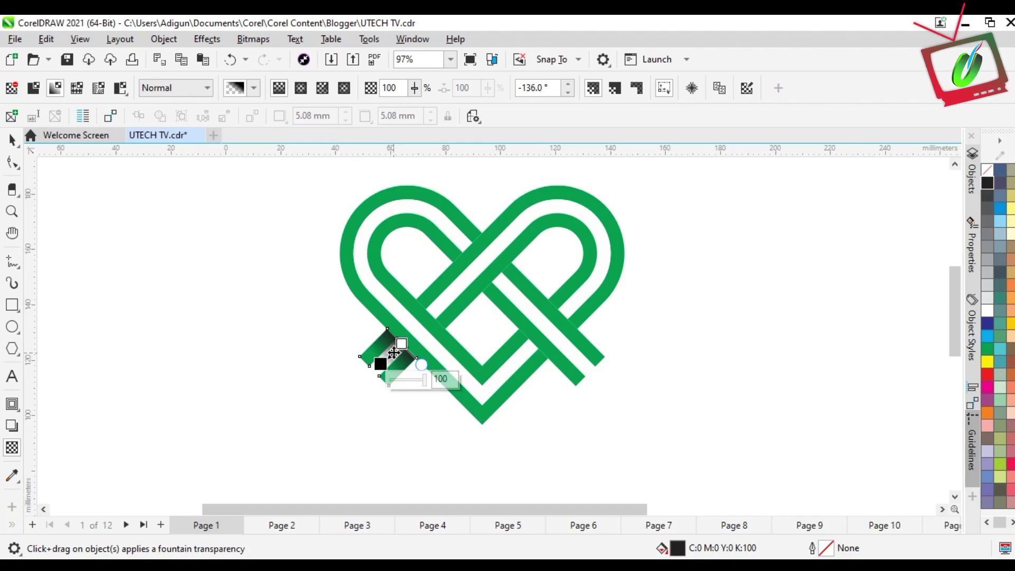
pyautogui.click(401, 344)
pyautogui.moveTo(381, 364); pyautogui.dragTo(374, 371)
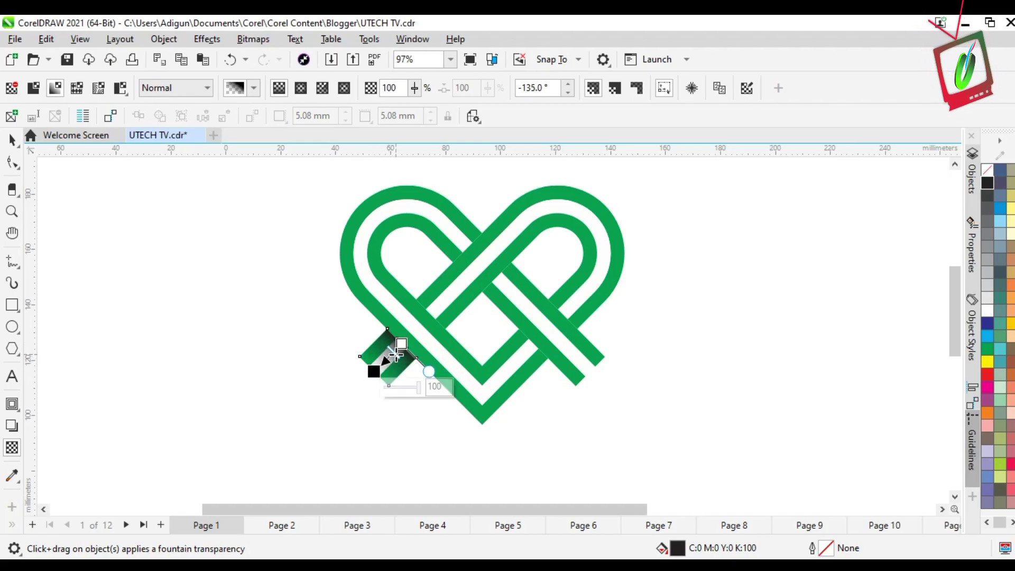
pyautogui.moveTo(374, 371)
pyautogui.mouseDown()
pyautogui.moveTo(379, 362)
pyautogui.moveTo(373, 371)
pyautogui.mouseUp()
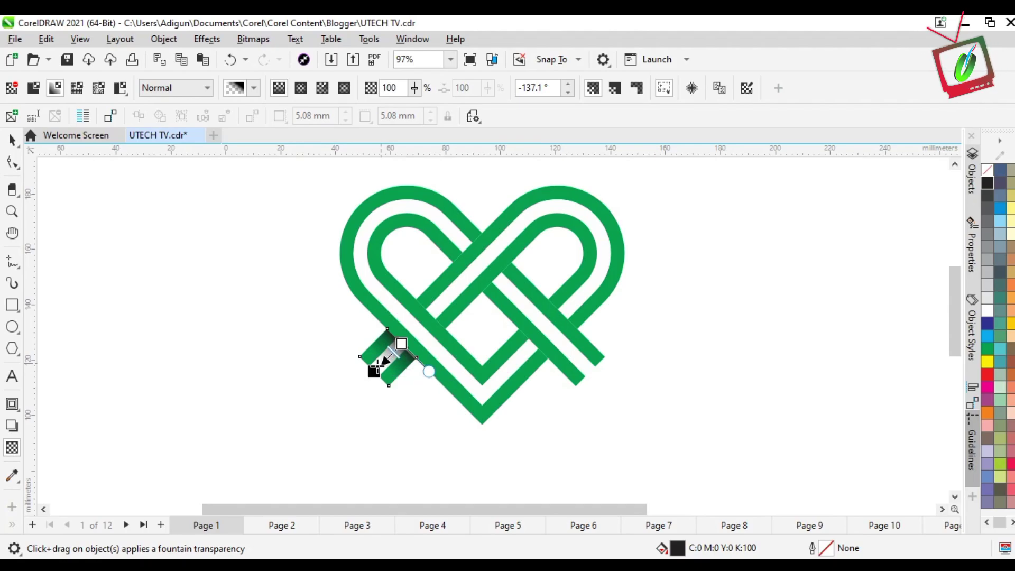
pyautogui.press('space')
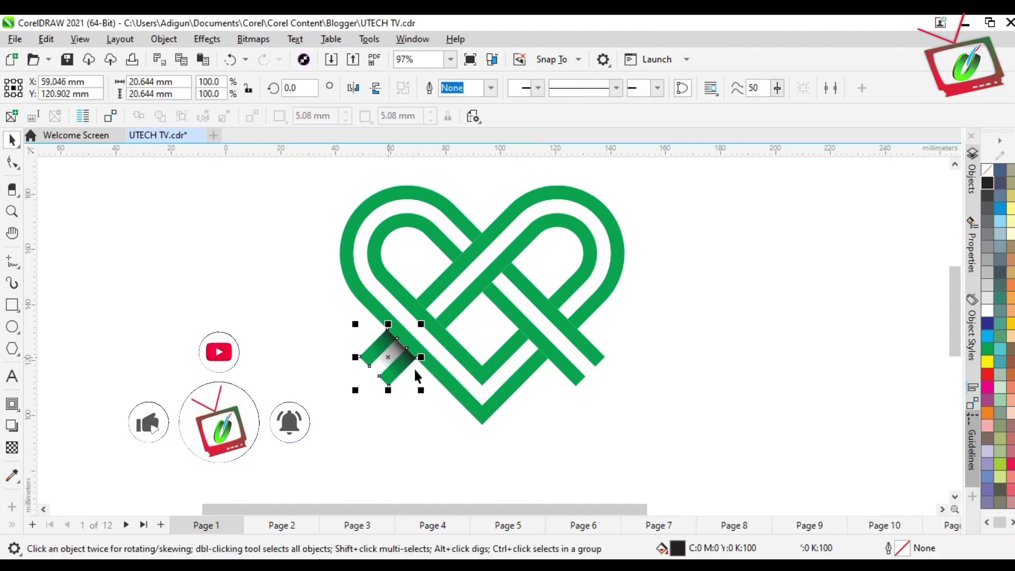
# Copy the shadow onto the strip at the left inner crossing and rotate the copy to 180°.
pyautogui.click(453, 312)
pyautogui.click(385, 346)
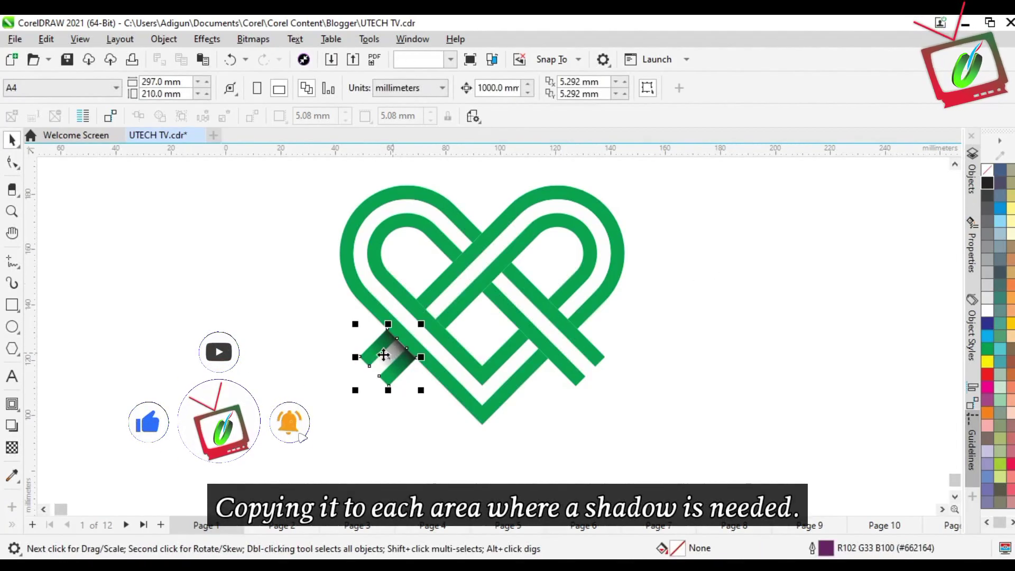
pyautogui.moveTo(387, 362); pyautogui.dragTo(444, 300)
pyautogui.click(474, 299)
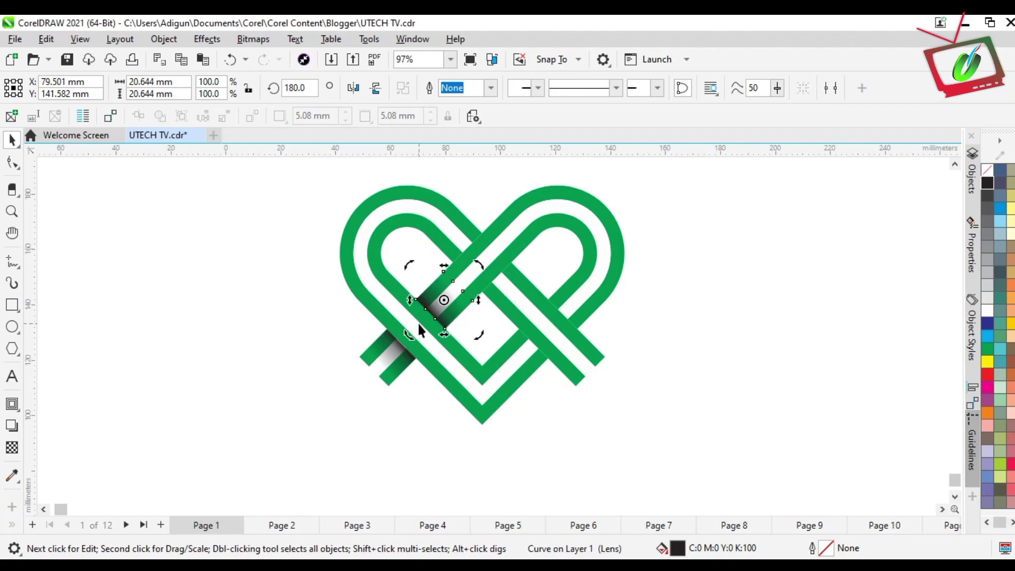
pyautogui.press('z')
pyautogui.press('space')
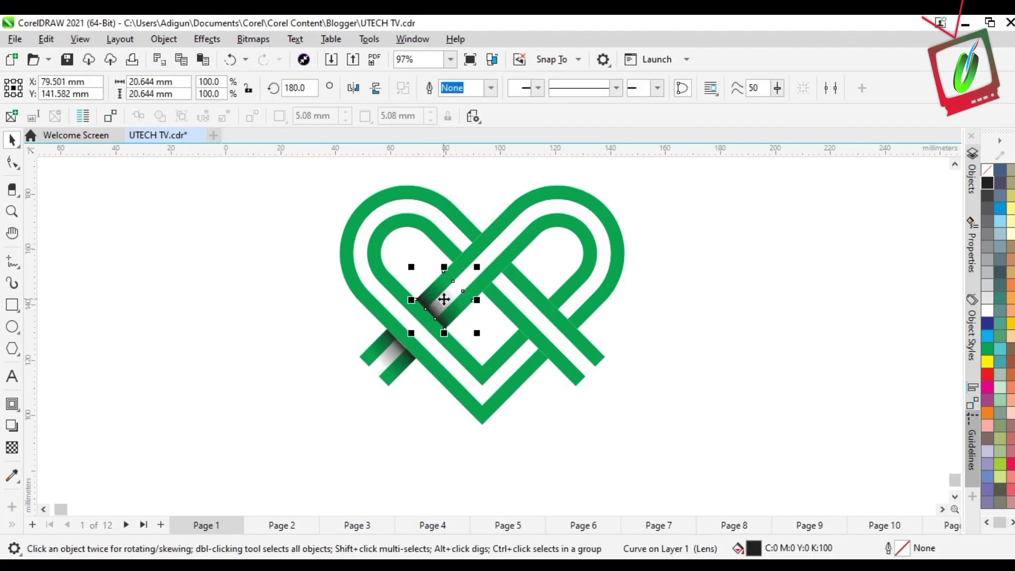
pyautogui.click(392, 296)
pyautogui.click(392, 311)
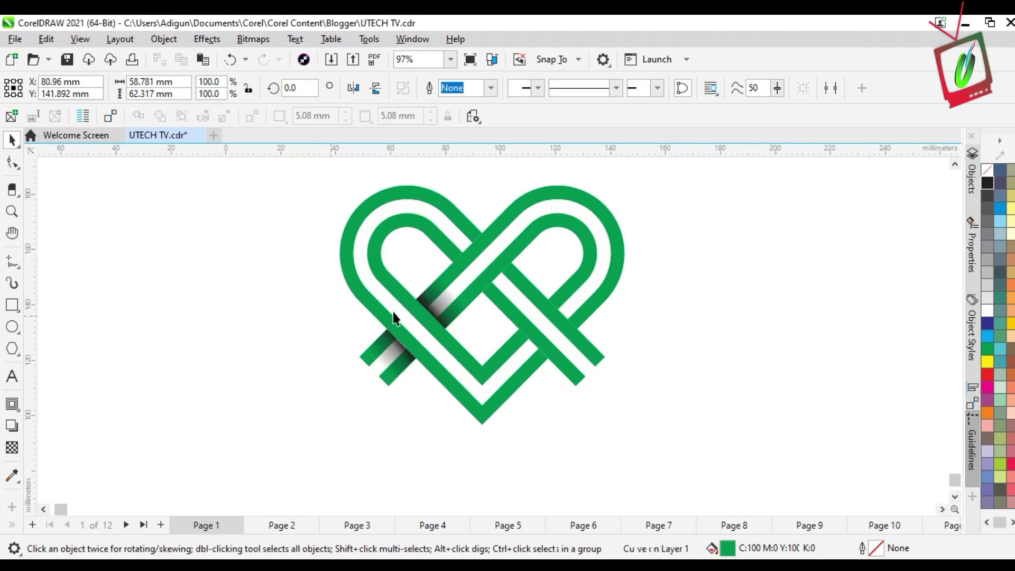
# Place a copy of the shadow on the descending strip at the central crossing and rotate it to 90°.
pyautogui.click(438, 301)
pyautogui.moveTo(438, 300); pyautogui.dragTo(511, 290)
pyautogui.hotkey('ctrl', 'z')
pyautogui.click(510, 291)
pyautogui.moveTo(544, 250); pyautogui.dragTo(526, 305)
pyautogui.click(512, 292)
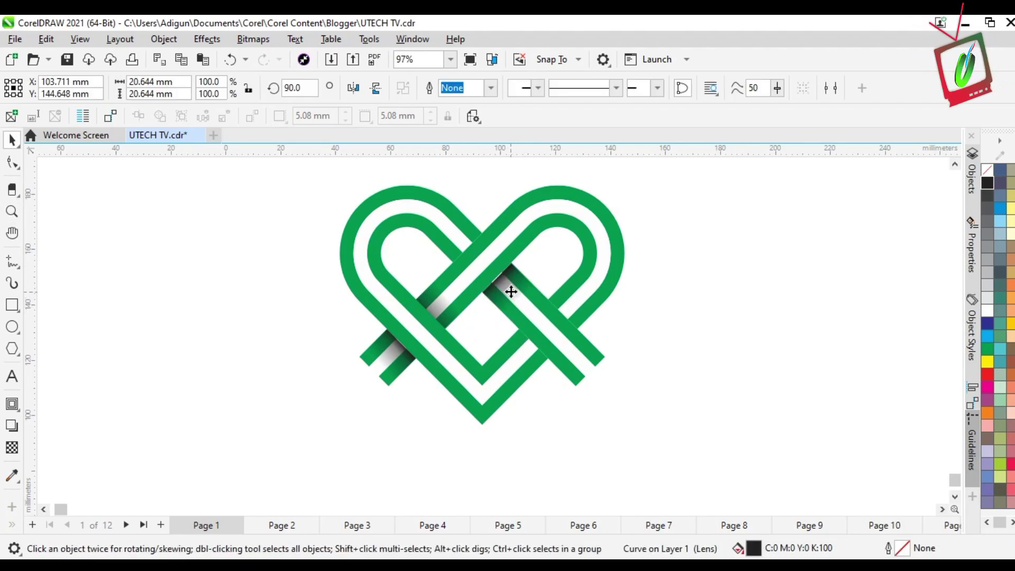
# Align the central shadow with the descending strip so its dark end meets the edge of the overlapping band.
pyautogui.press('z')
pyautogui.moveTo(311, 185); pyautogui.dragTo(621, 390)
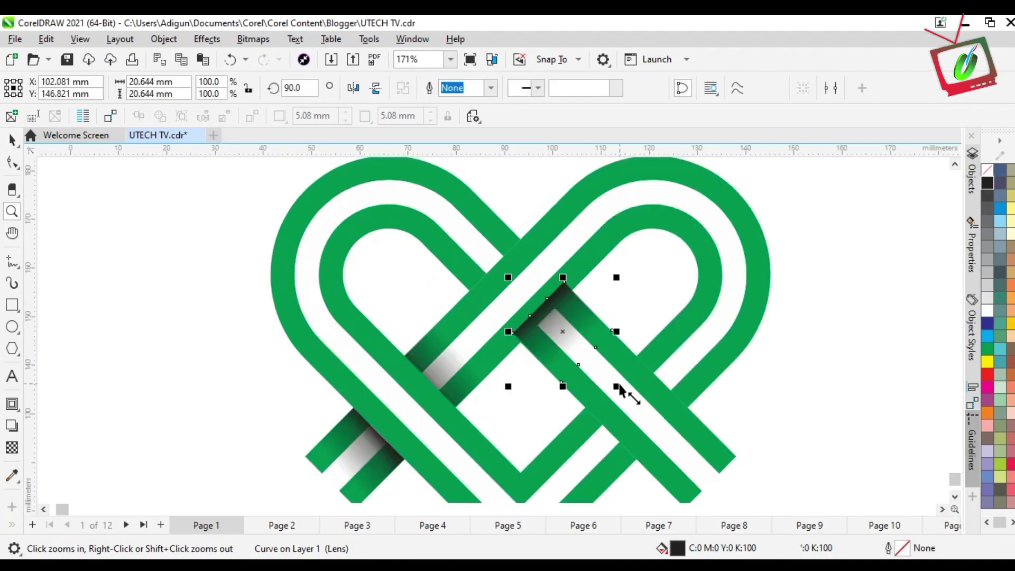
pyautogui.press('space')
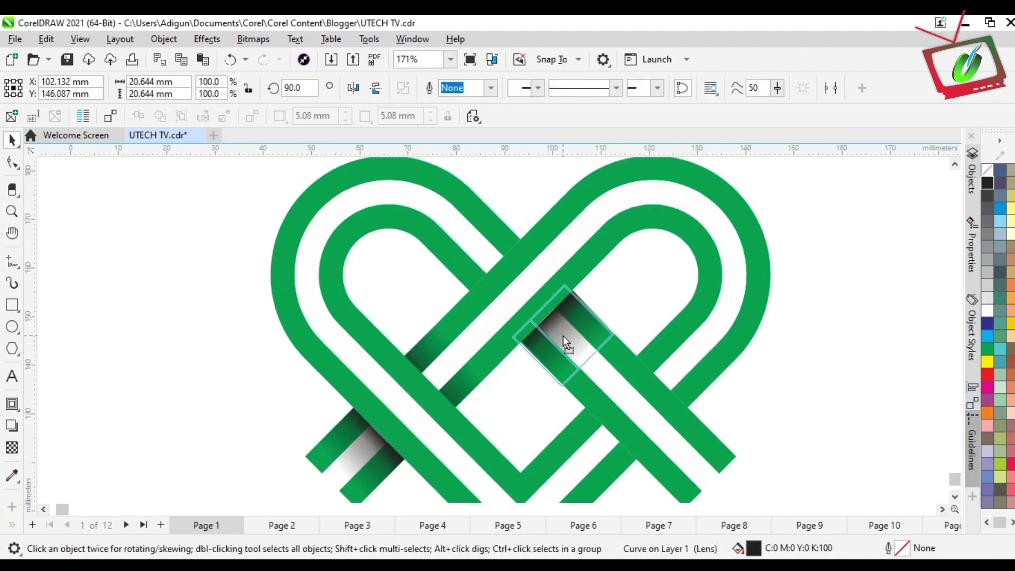
pyautogui.moveTo(563, 335); pyautogui.dragTo(569, 343)
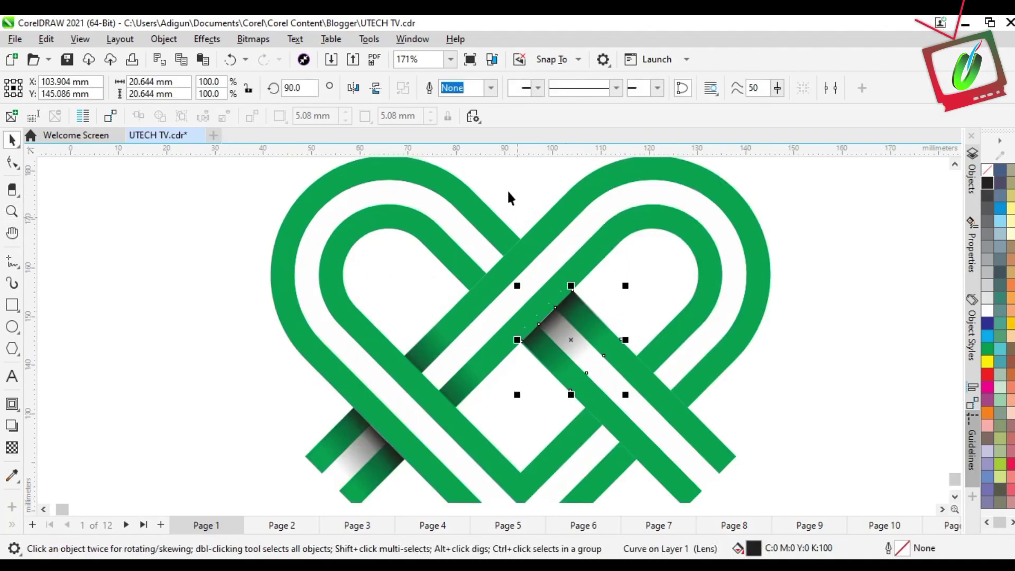
pyautogui.click(522, 215)
# Copy the central shadow onto the upper-left loop's strip, rotate it to about 271° and align it with the upper crossing.
pyautogui.click(570, 343)
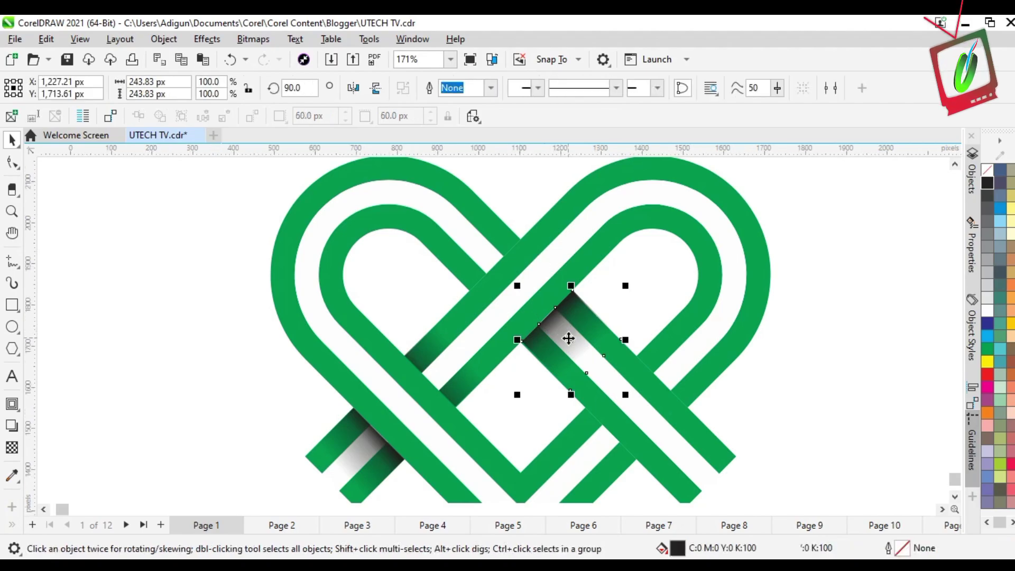
pyautogui.moveTo(570, 342); pyautogui.dragTo(476, 245)
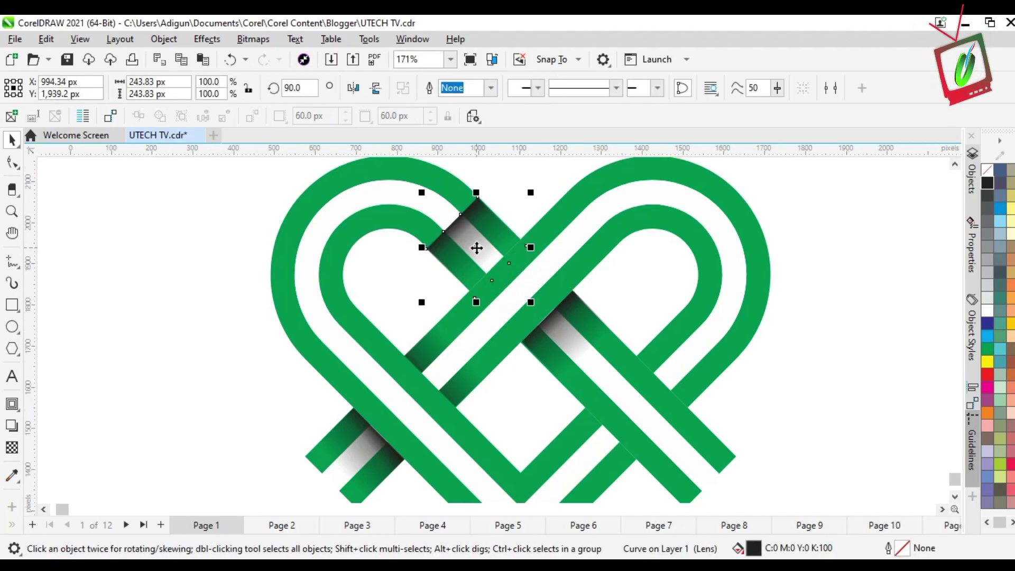
pyautogui.click(481, 214)
pyautogui.moveTo(530, 188); pyautogui.dragTo(517, 290)
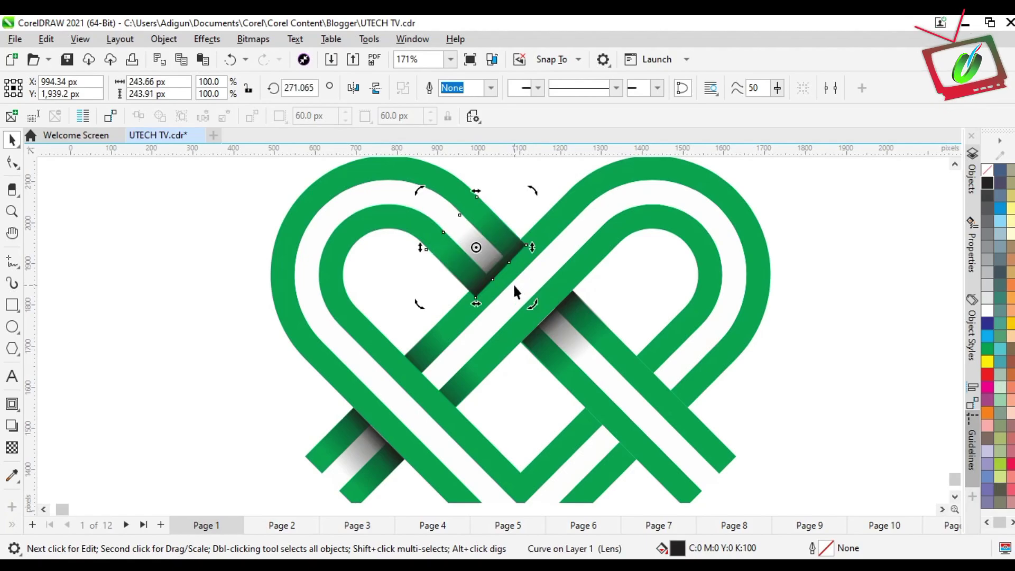
pyautogui.moveTo(480, 249); pyautogui.dragTo(485, 242)
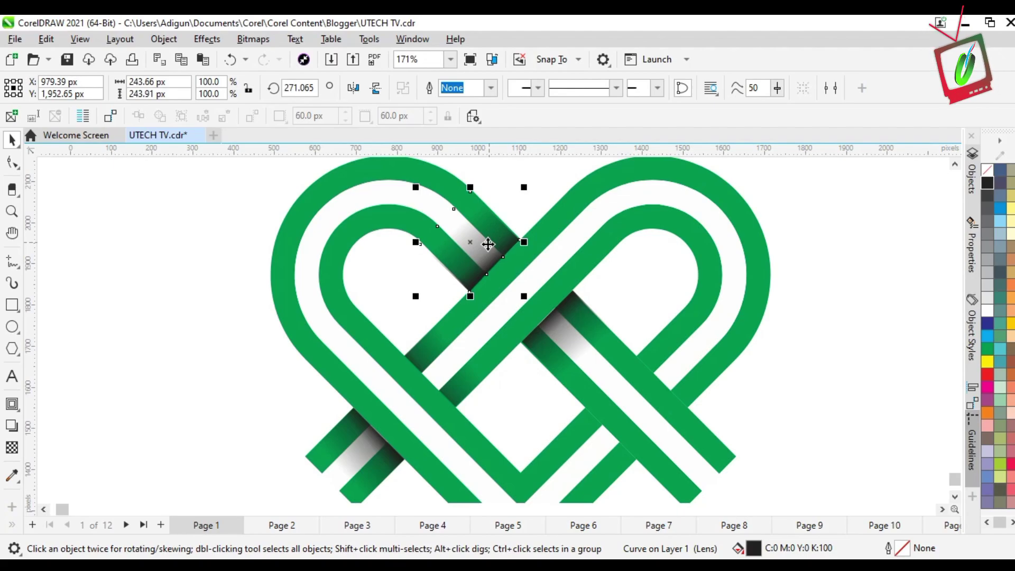
# Copy the upper shadow onto the right loop's lower strip, rotate it to about 180° and align it with the right crossing.
pyautogui.moveTo(482, 237); pyautogui.dragTo(686, 353)
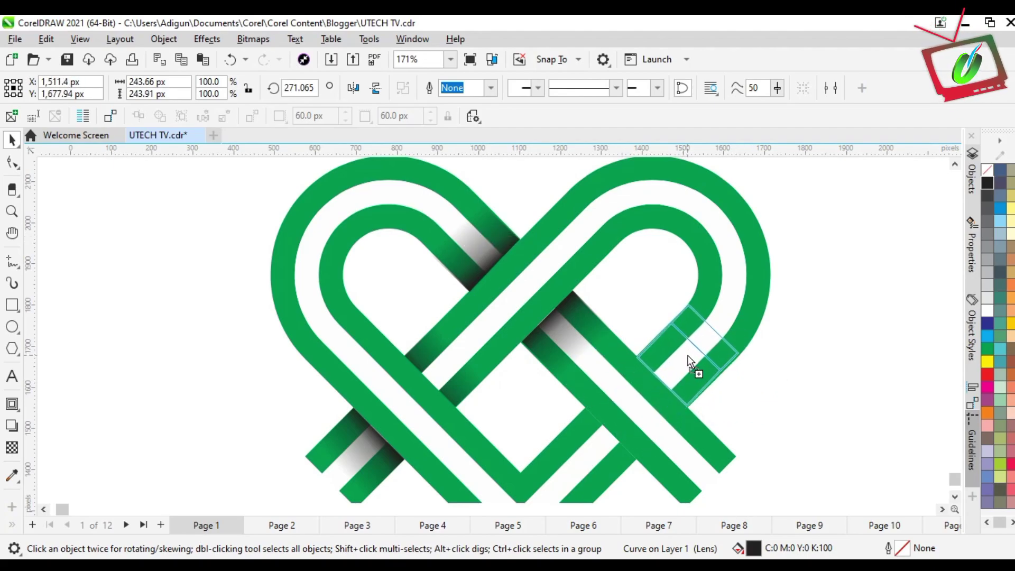
pyautogui.click(686, 354)
pyautogui.moveTo(660, 415); pyautogui.dragTo(634, 419)
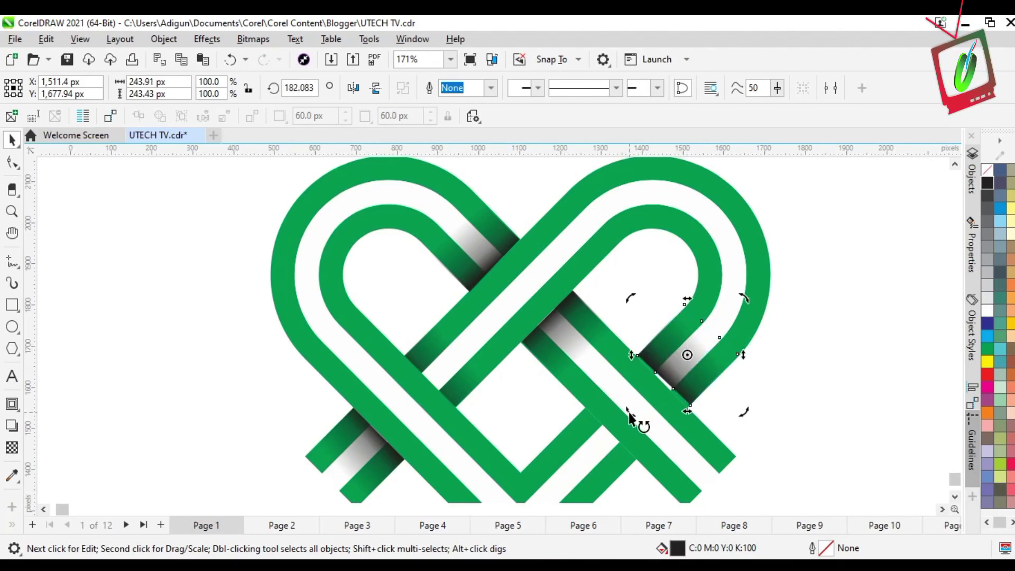
pyautogui.click(686, 374)
pyautogui.click(686, 356)
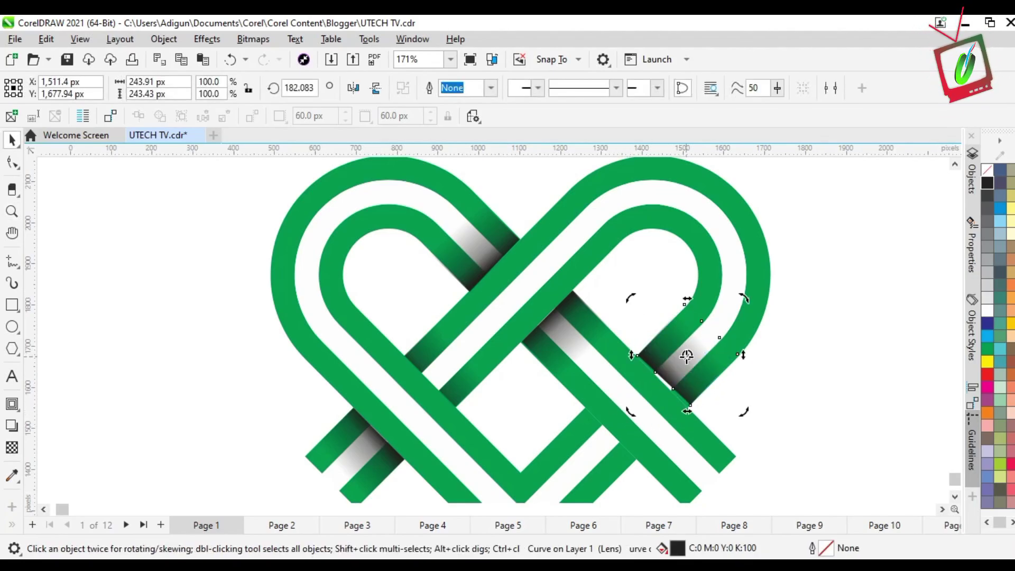
pyautogui.moveTo(742, 304); pyautogui.dragTo(749, 298)
pyautogui.moveTo(706, 374); pyautogui.dragTo(707, 372)
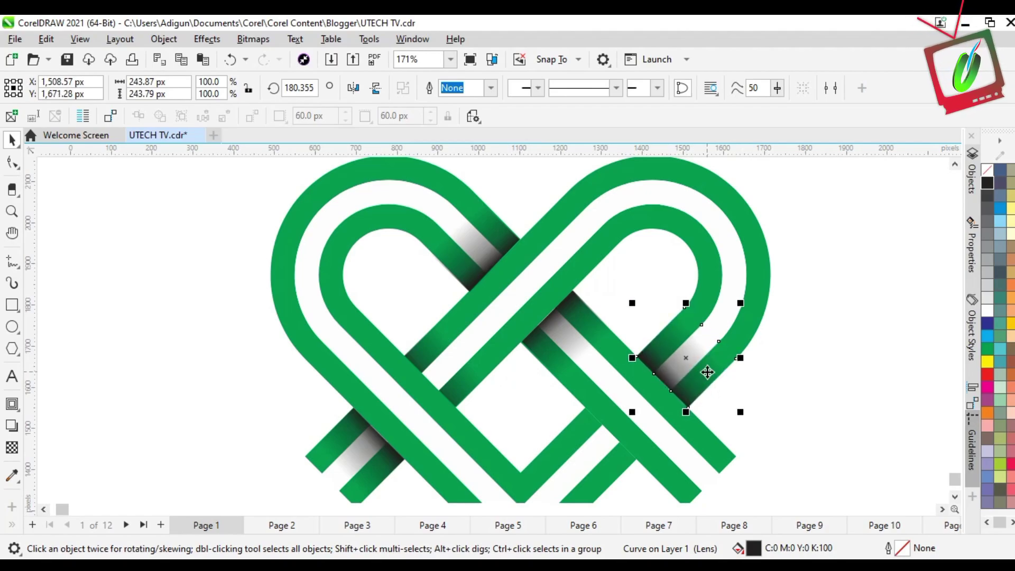
# Copy the right crossing's shadow onto the lower strip, mirror it horizontally and vertically, and align its dark end with the descending band's edge.
pyautogui.moveTo(702, 359); pyautogui.dragTo(585, 458)
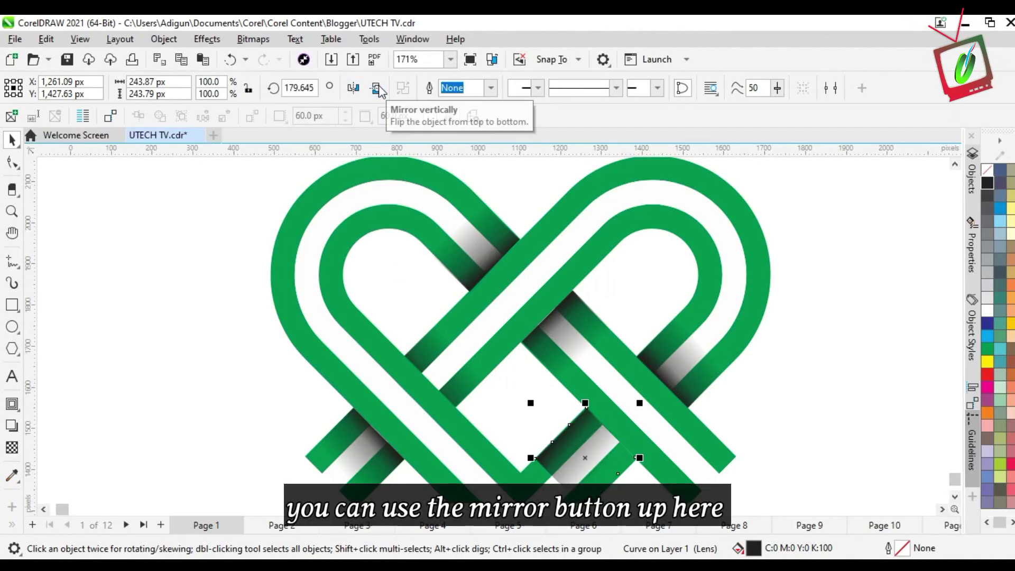
pyautogui.click(354, 90)
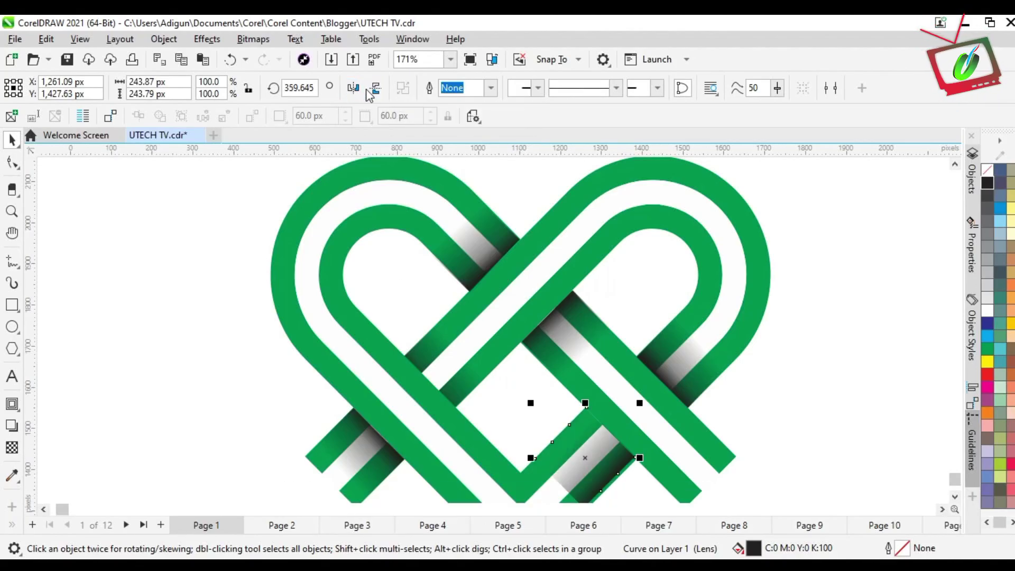
pyautogui.click(372, 90)
pyautogui.moveTo(585, 458); pyautogui.dragTo(586, 458)
pyautogui.press('Up')
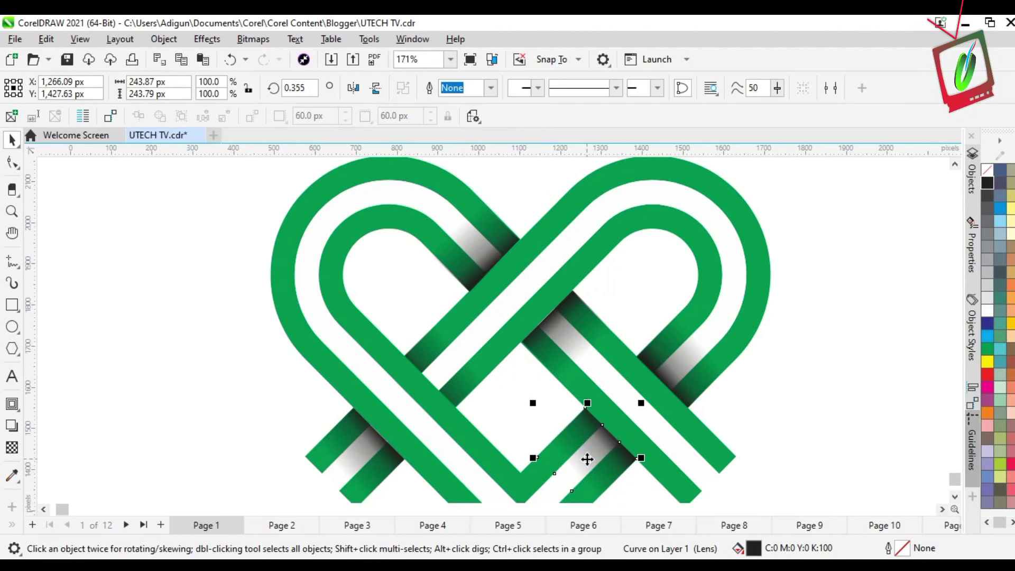
pyautogui.click(808, 366)
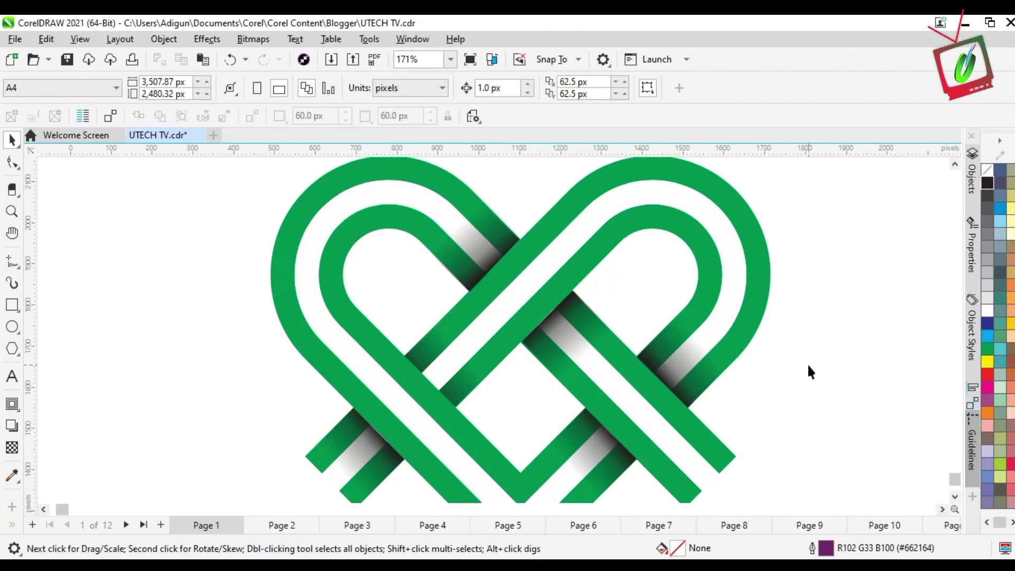
pyautogui.scroll(-1, 808, 367)
pyautogui.press('z')
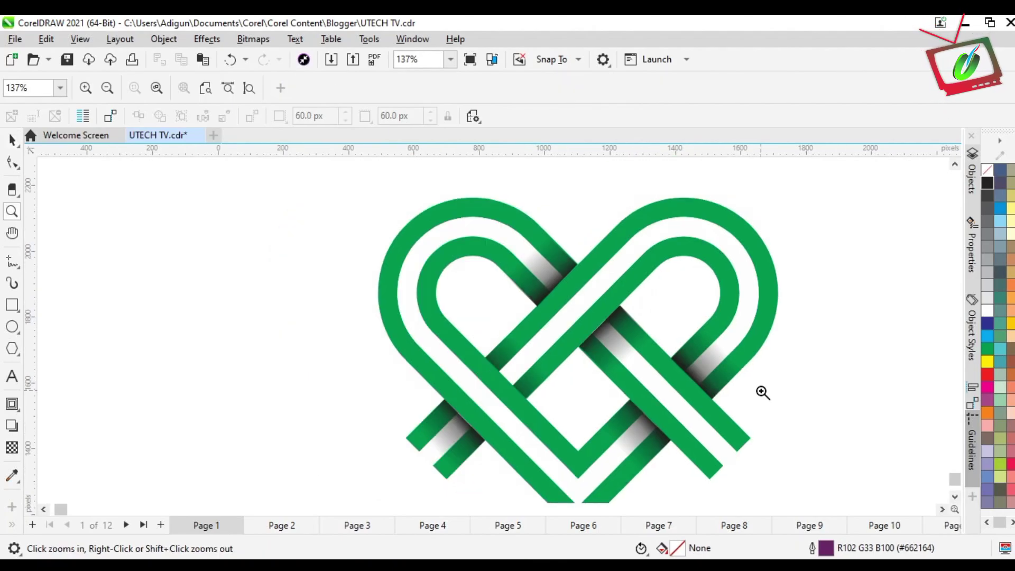
pyautogui.press('F3')
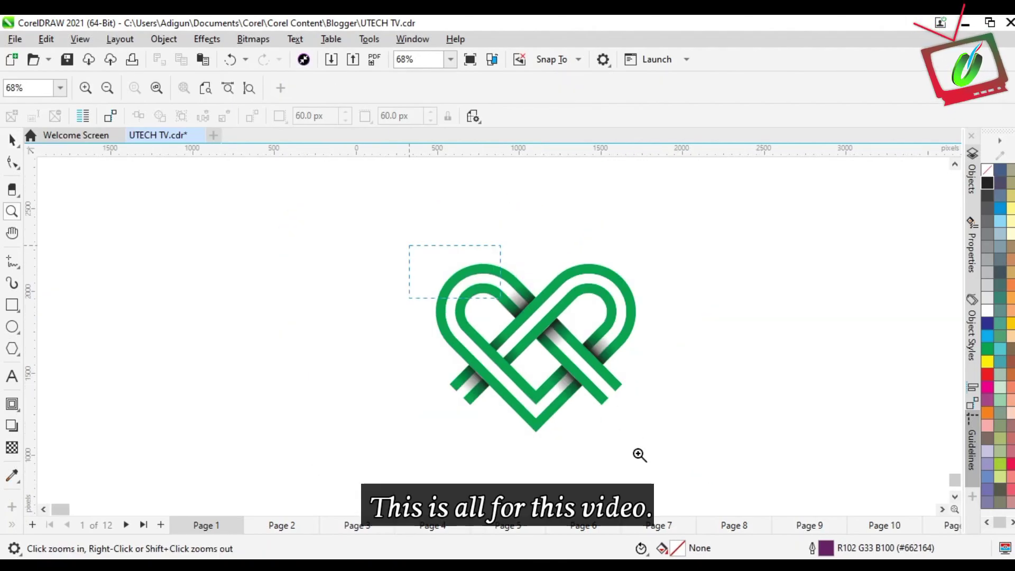
pyautogui.moveTo(647, 452); pyautogui.dragTo(671, 450)
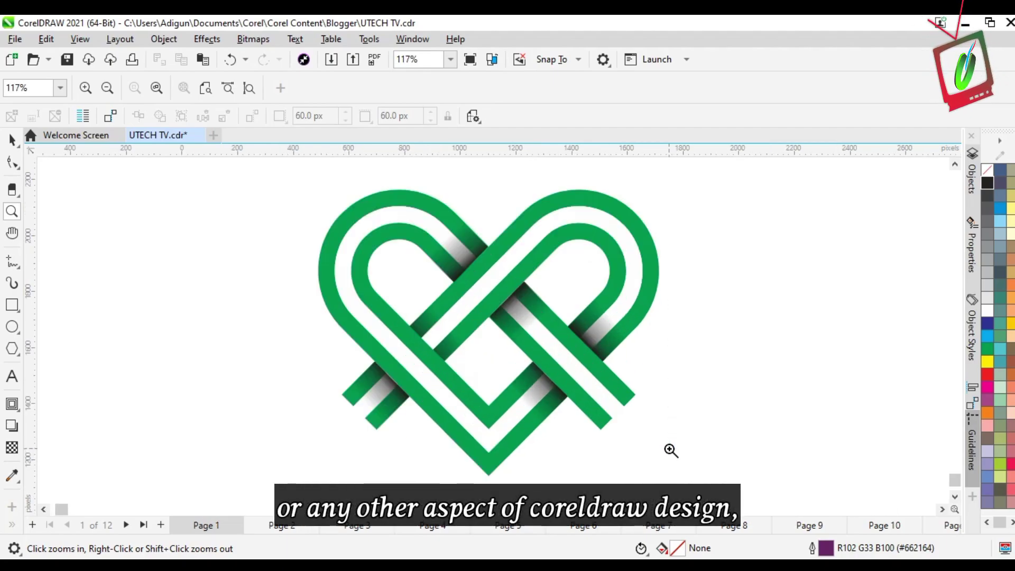
pyautogui.press('space')
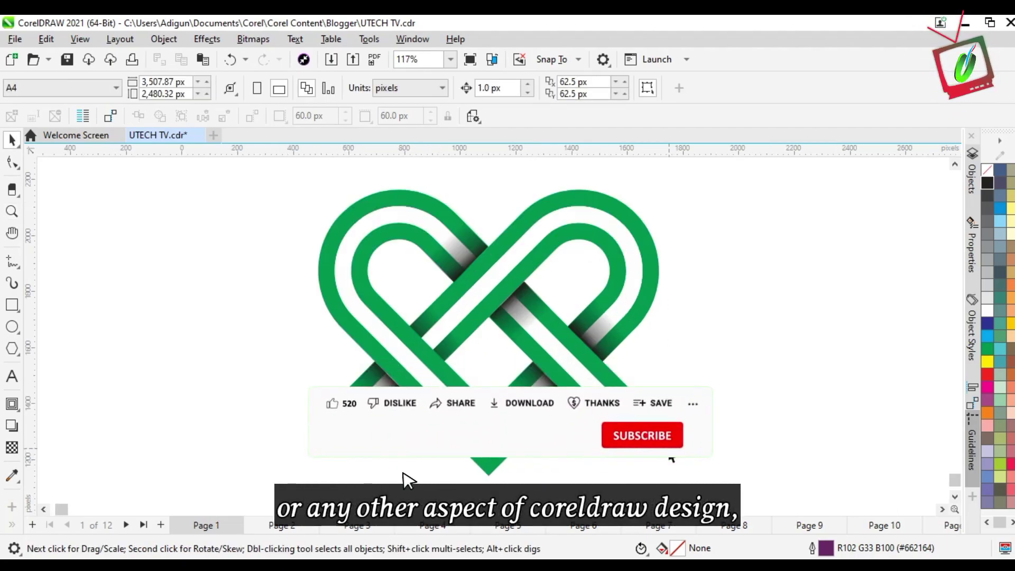